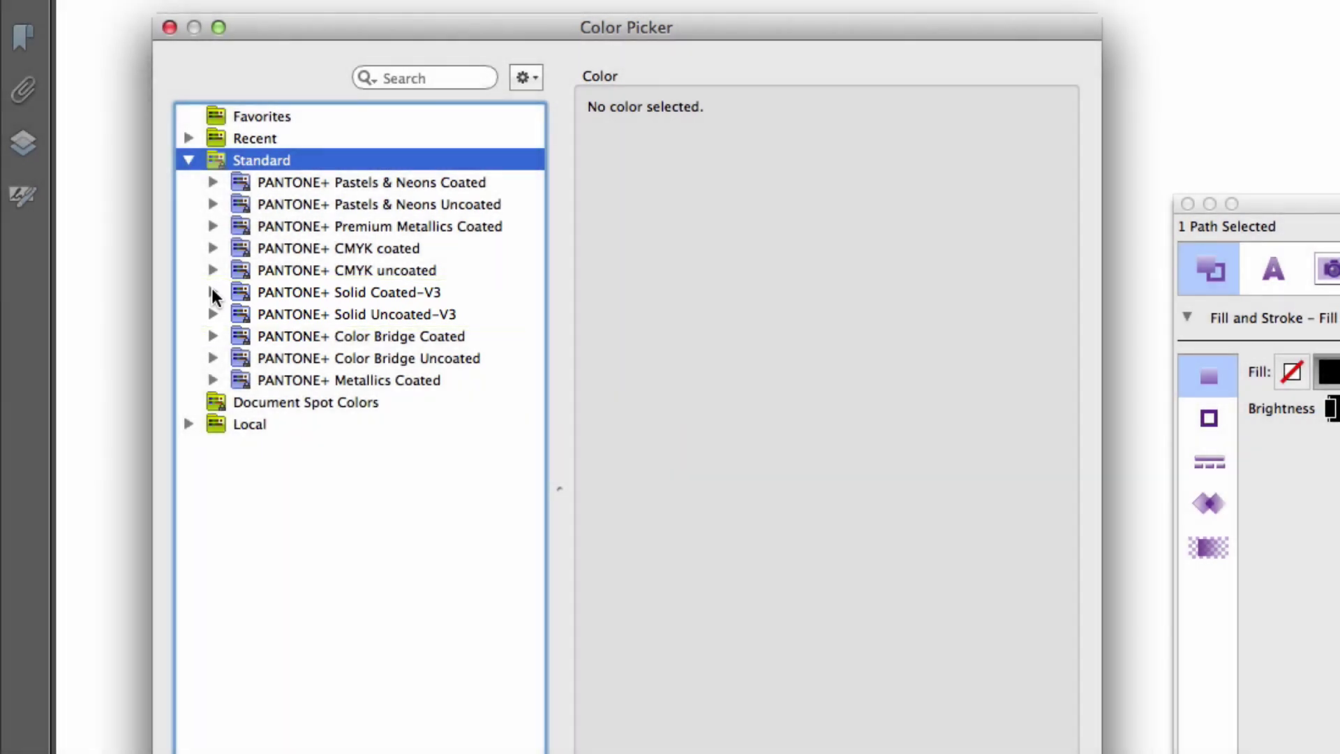
# Step: View PANTONE 100 C's Lab alternate values in the PANTONE+ Solid Coated-V3 library
pyautogui.click(213, 292)
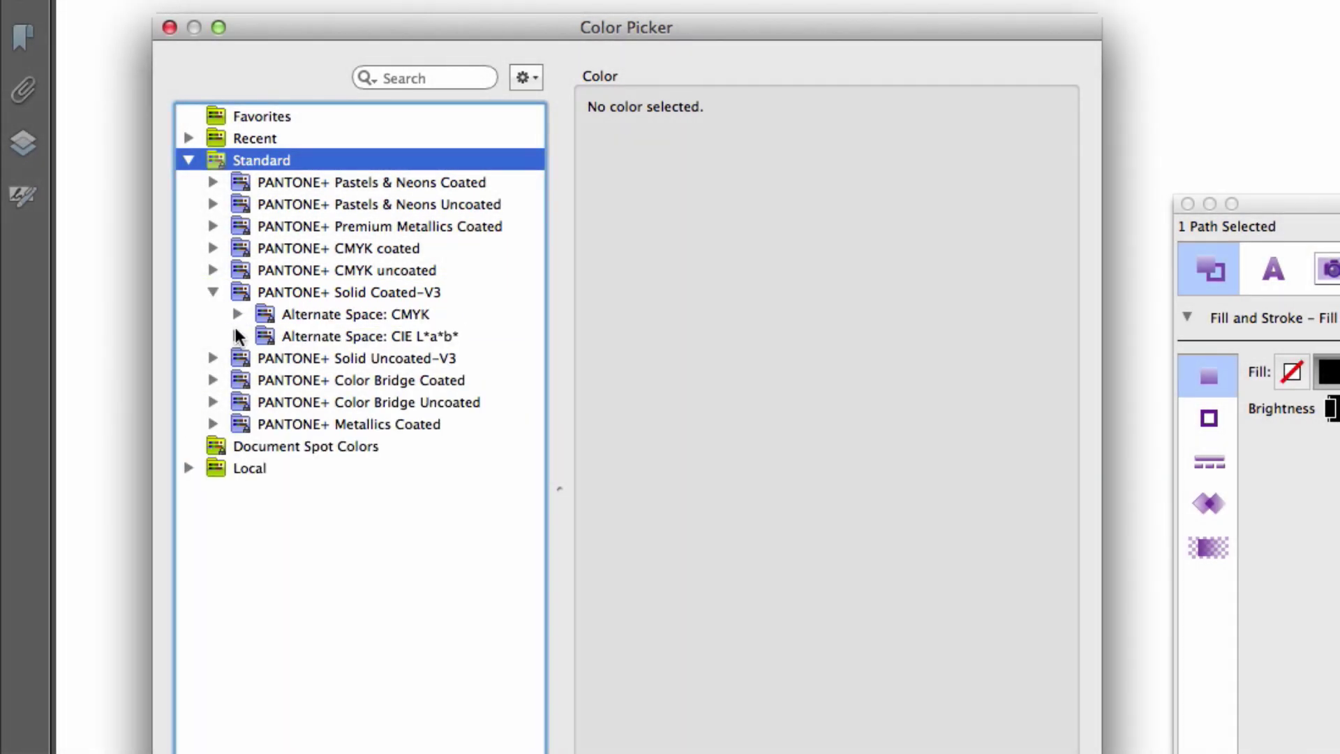
pyautogui.click(238, 337)
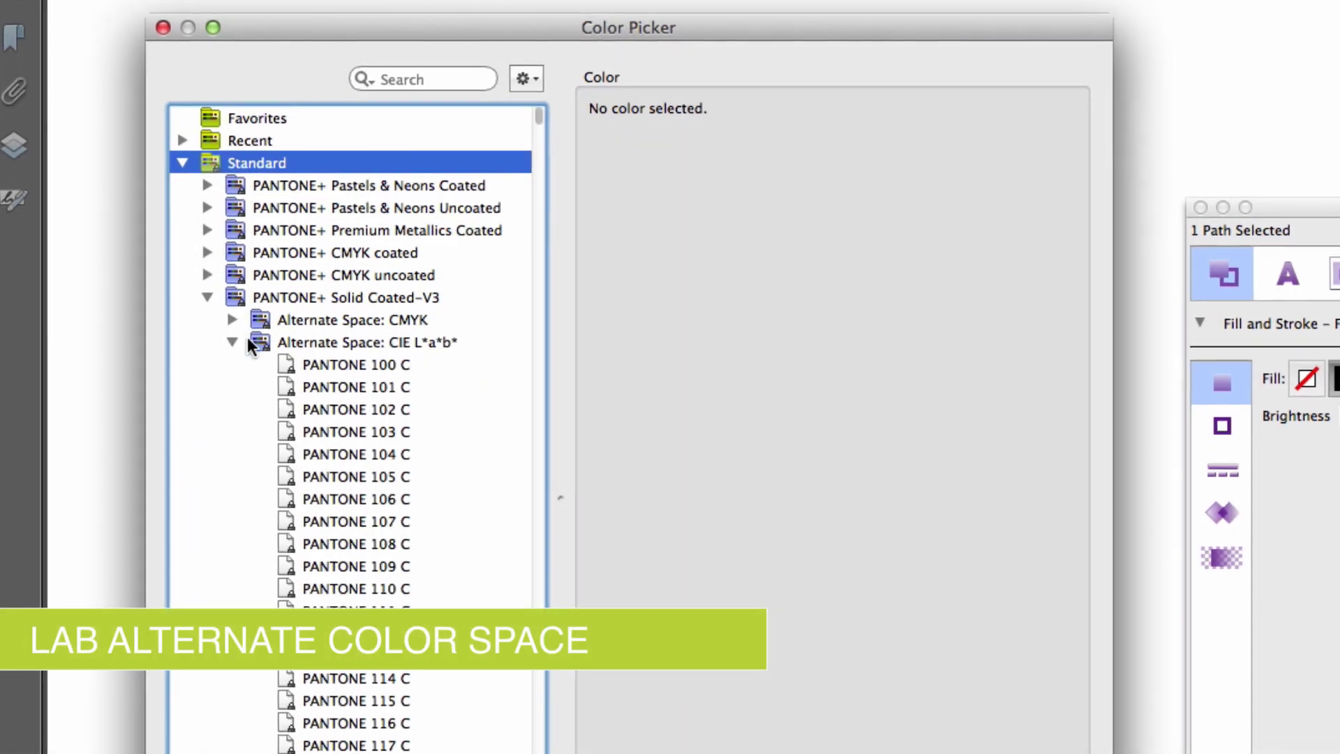
pyautogui.click(335, 364)
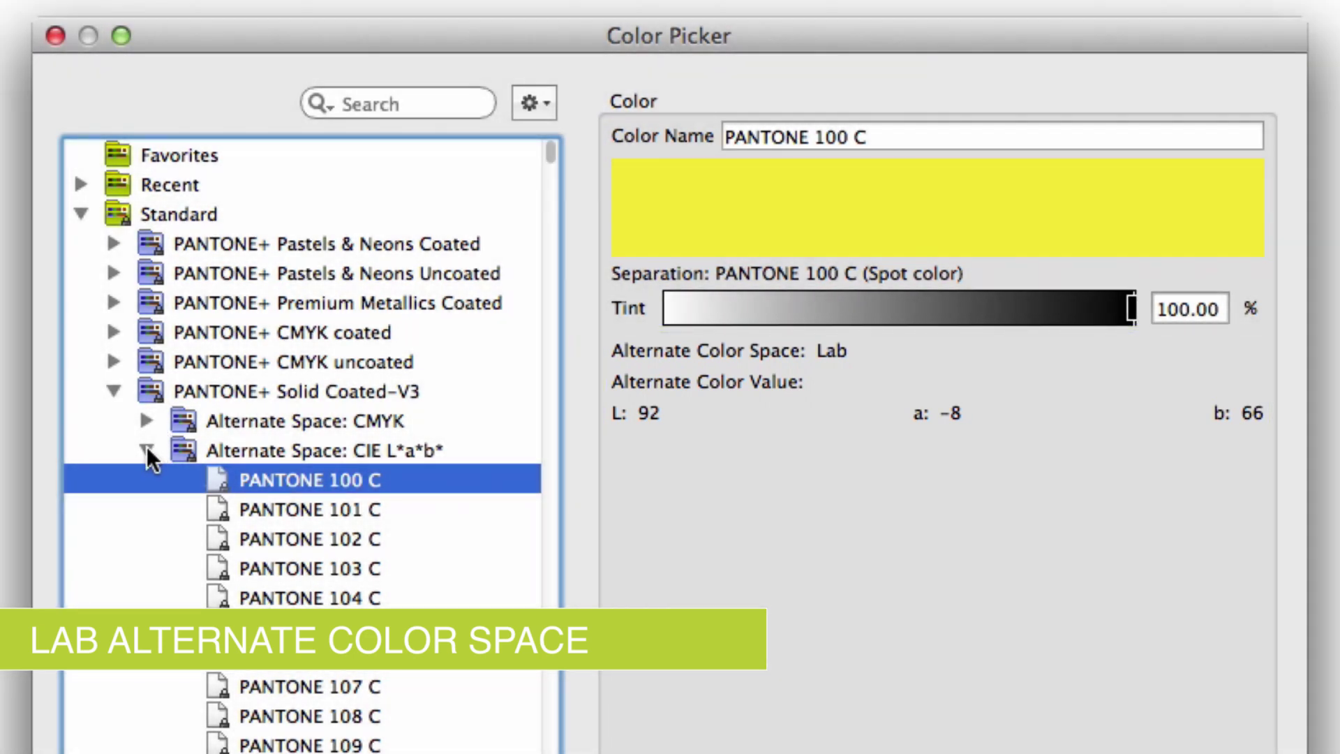
# Step: Collapse the Lab list and view PANTONE 100 C's CMYK alternate values
pyautogui.click(146, 451)
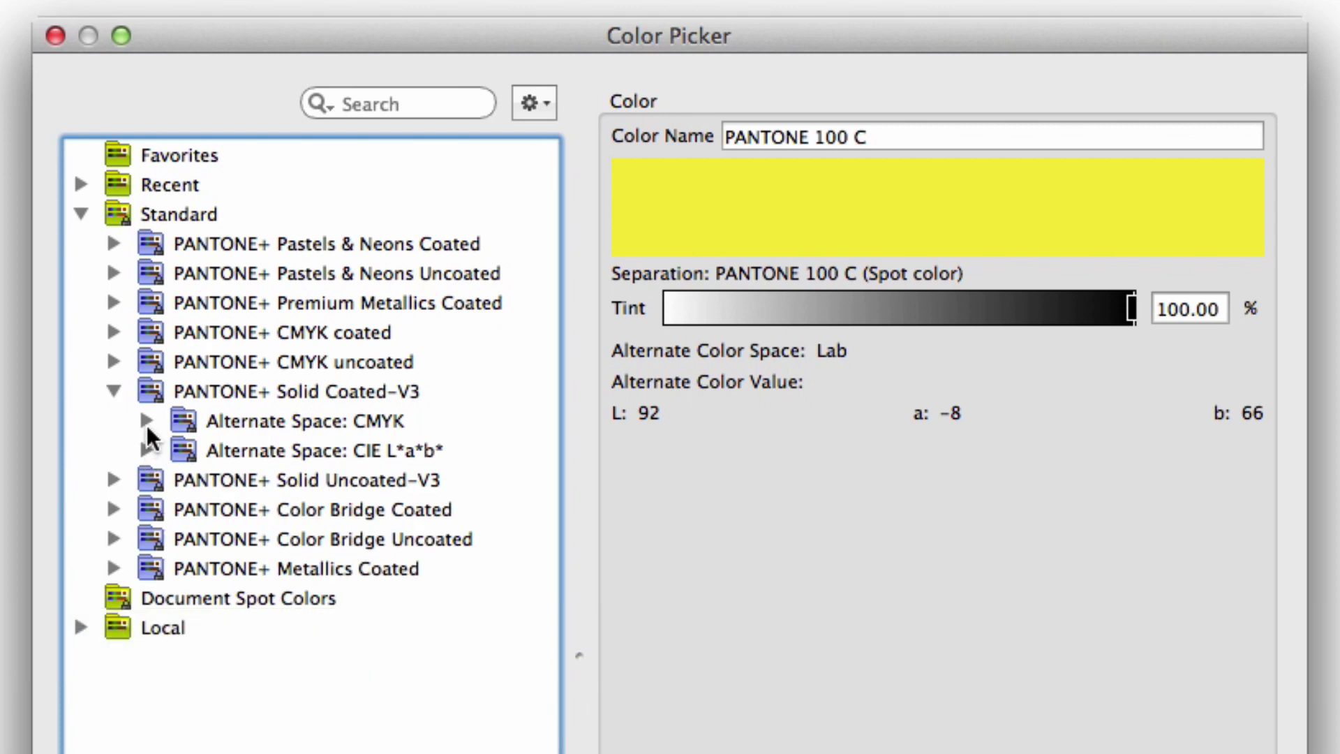
pyautogui.click(147, 422)
pyautogui.click(253, 446)
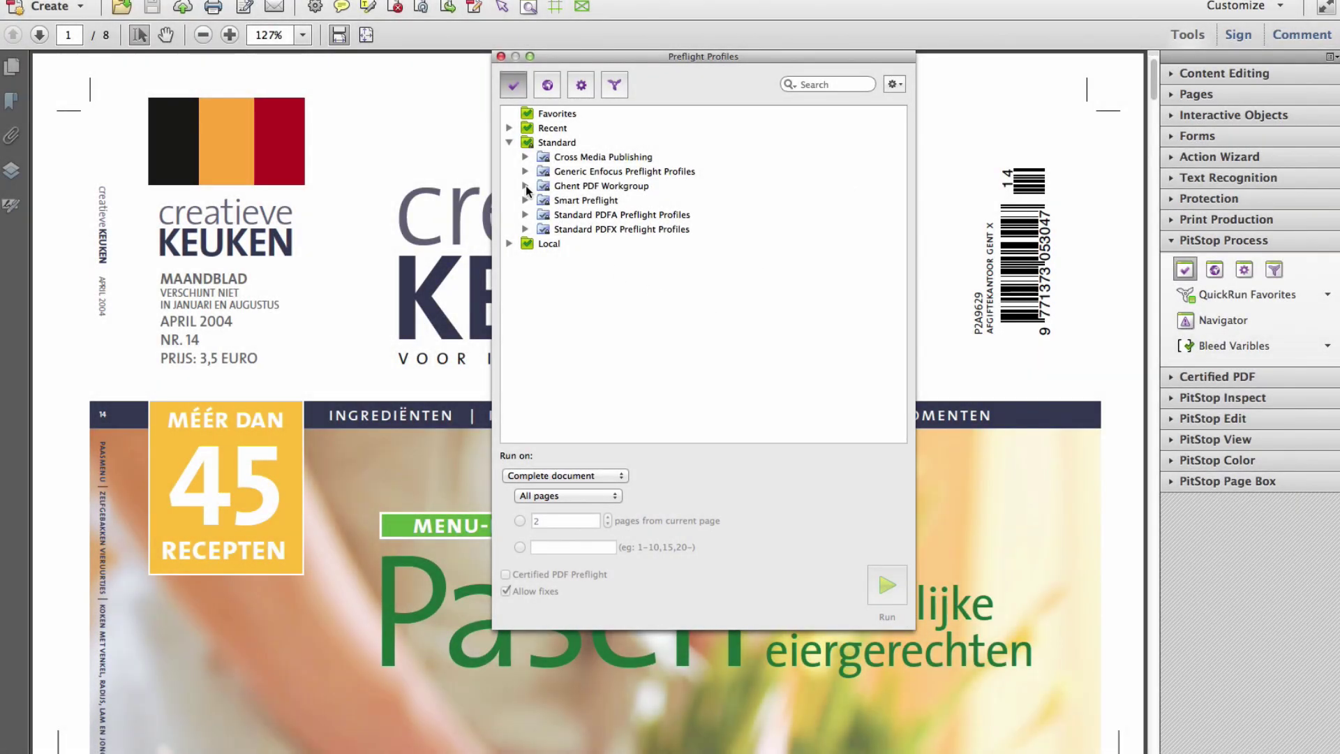
# Step: Expand the Ghent PDF Workgroup profiles and open the GWG 2015 Specifications page on gwg.org
pyautogui.click(525, 186)
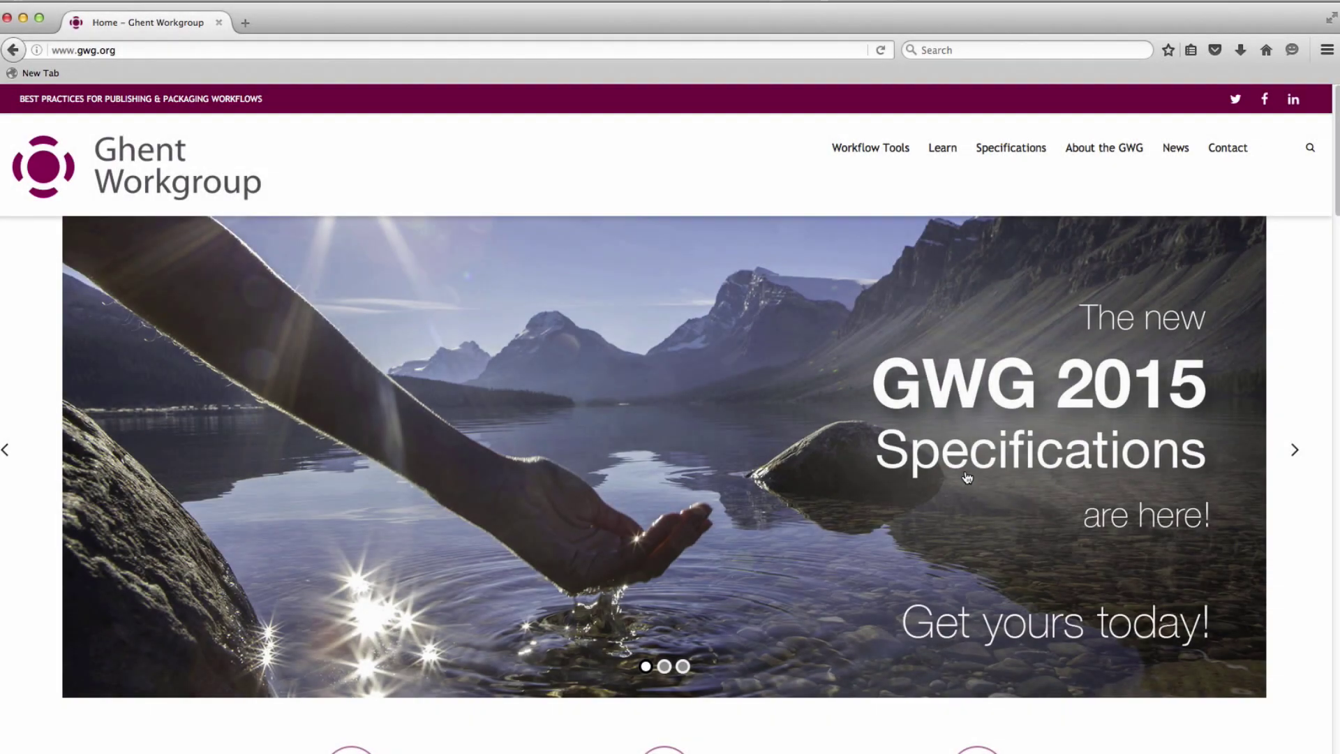
pyautogui.click(967, 476)
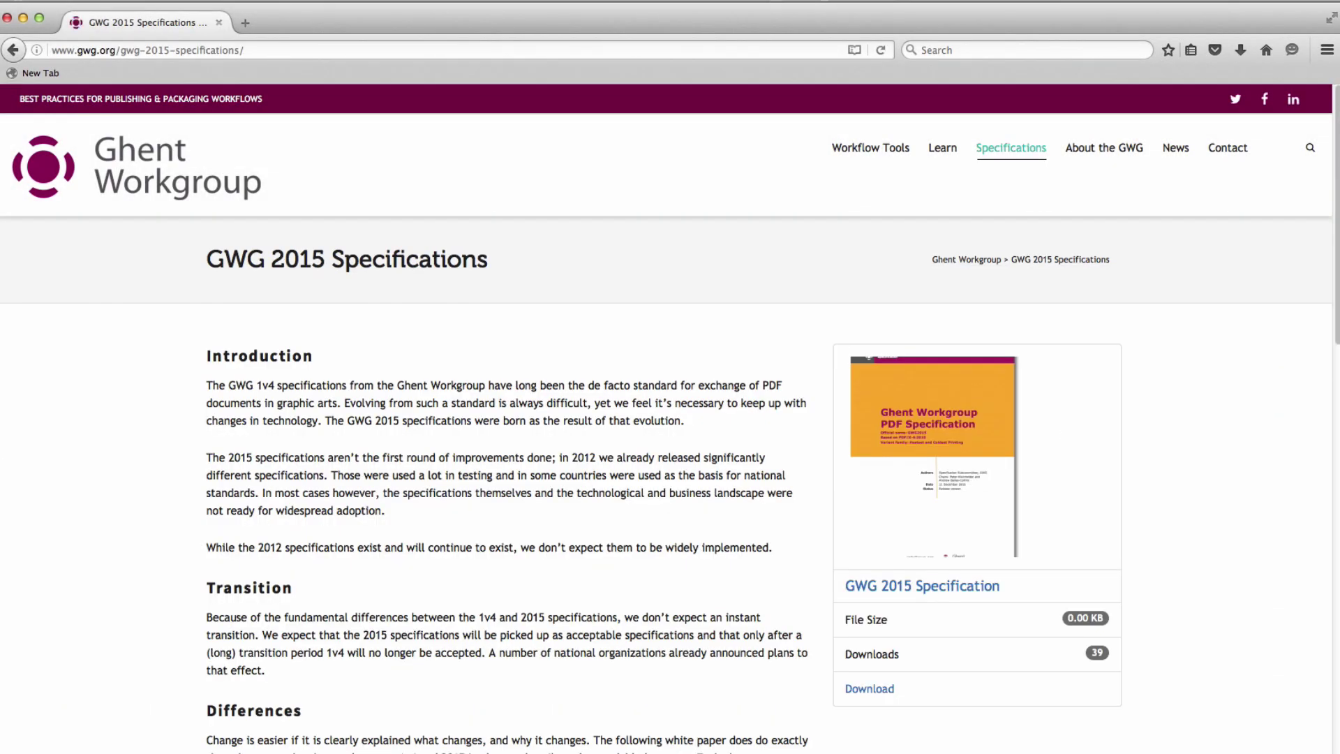
pyautogui.scroll(-3, 1336, 222)
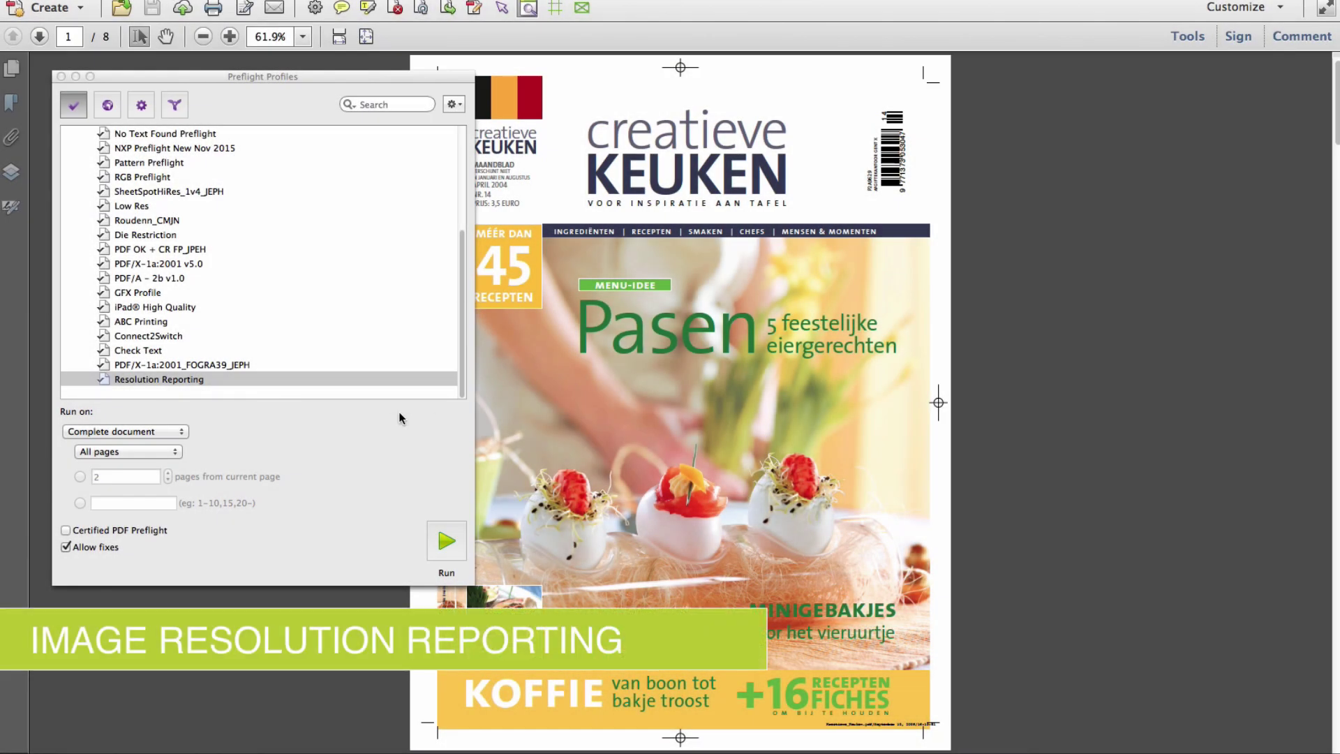
# Step: Run the Resolution Reporting preflight and expand its low-resolution warning in the Navigator
pyautogui.click(160, 383)
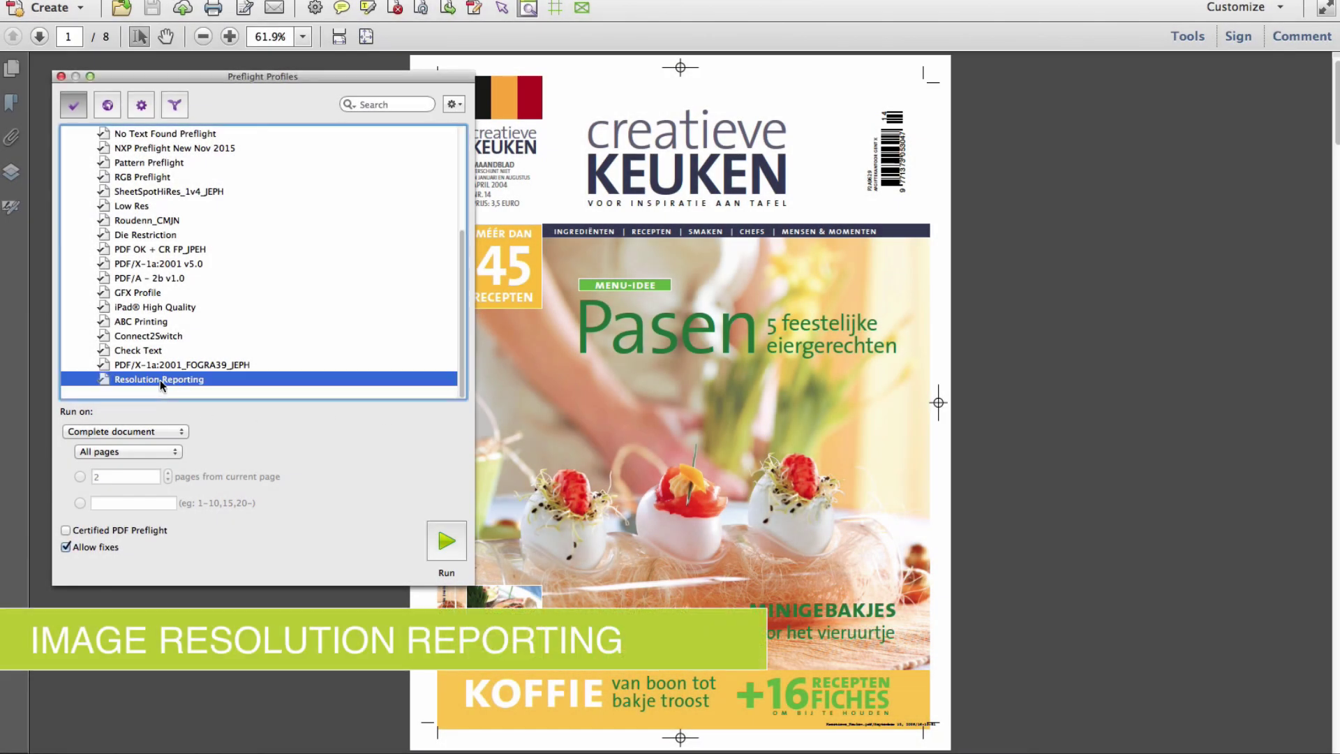
pyautogui.click(445, 540)
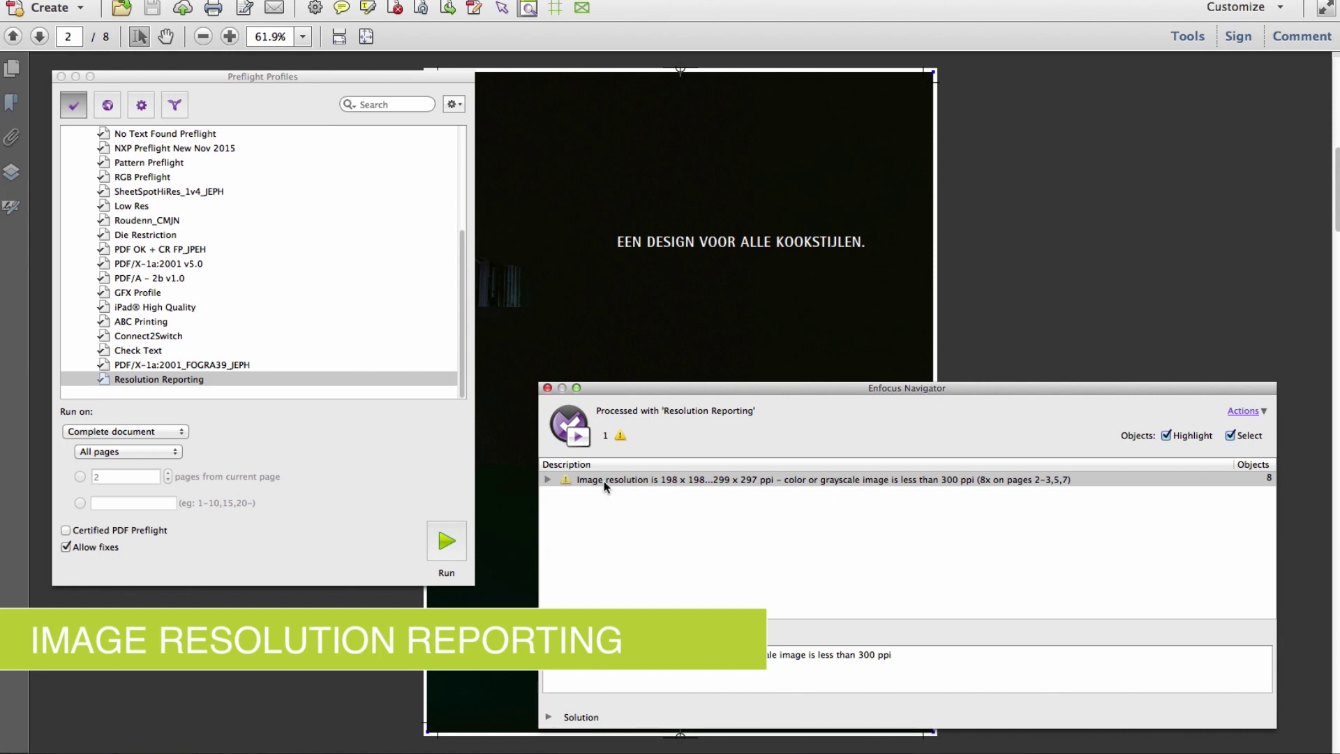
pyautogui.click(548, 480)
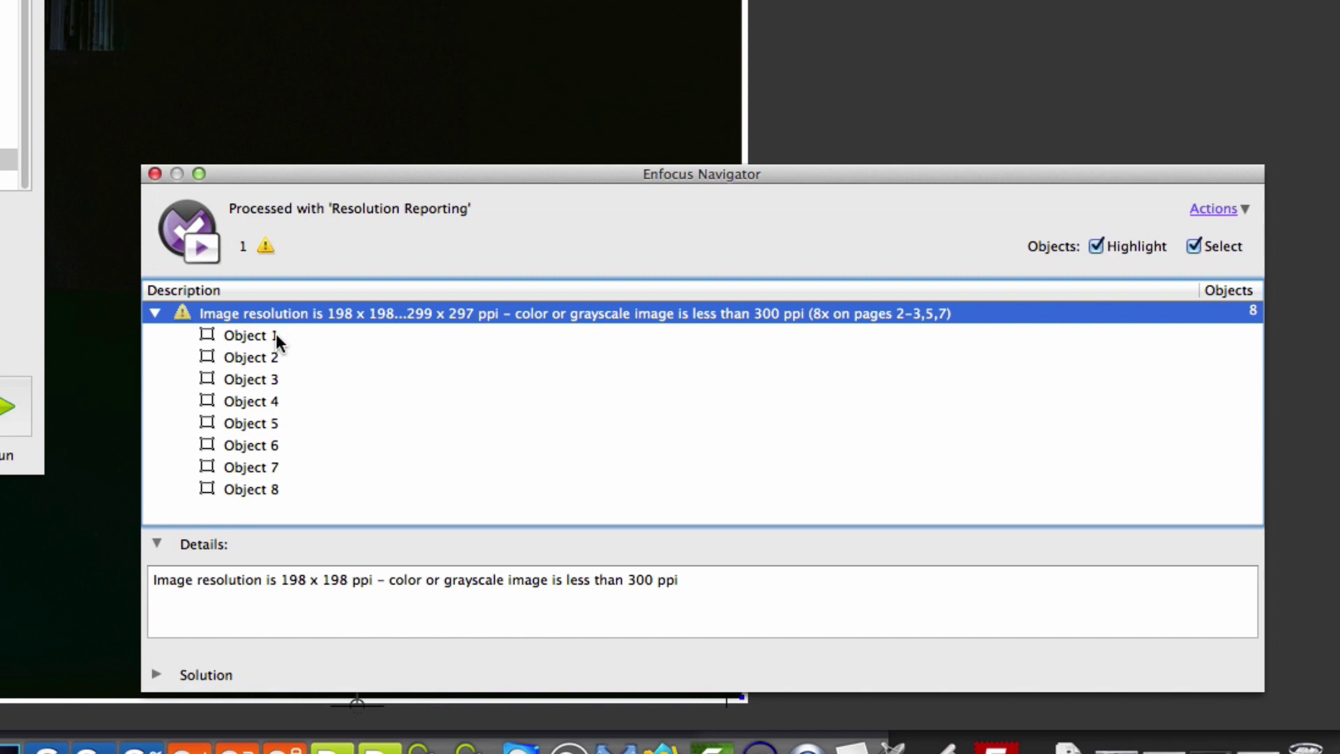
# Step: Check the resolutions of flagged Objects 1 through 6, such as 299 x 297 and 250 x 250 ppi
pyautogui.click(275, 335)
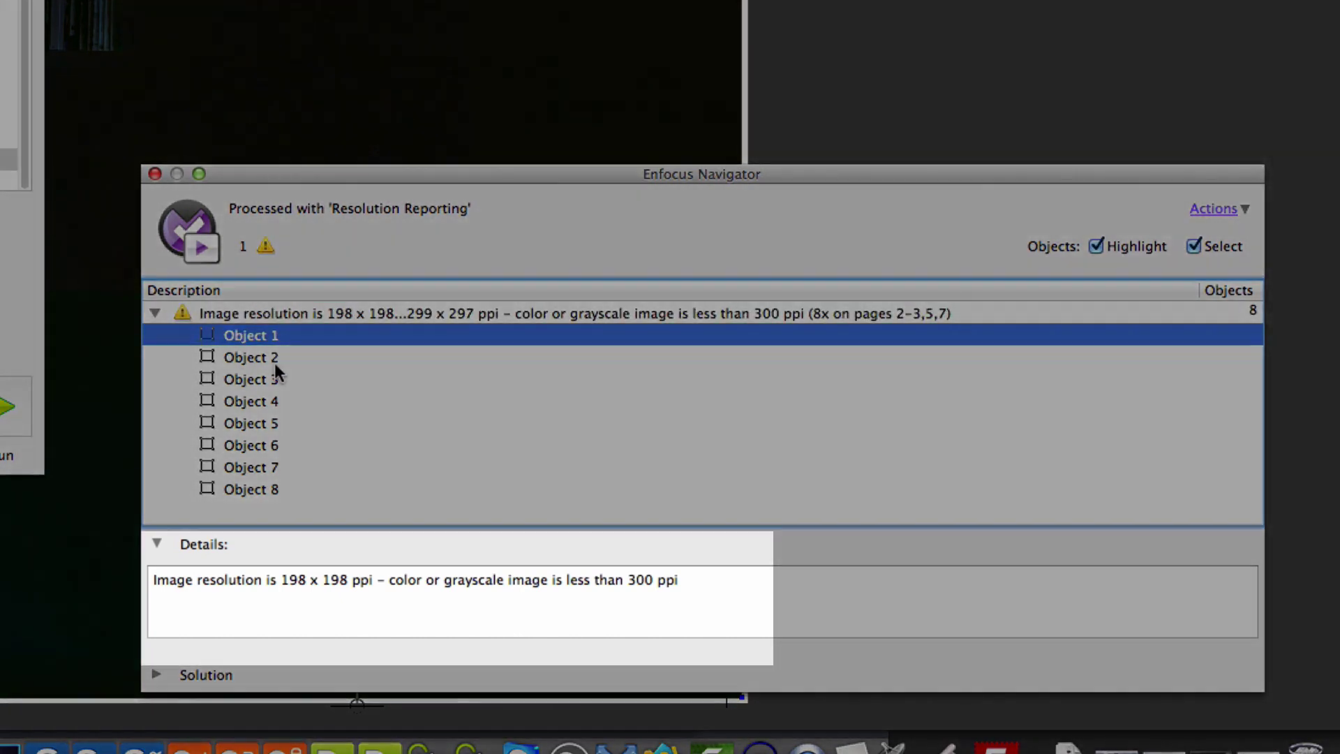
pyautogui.click(291, 354)
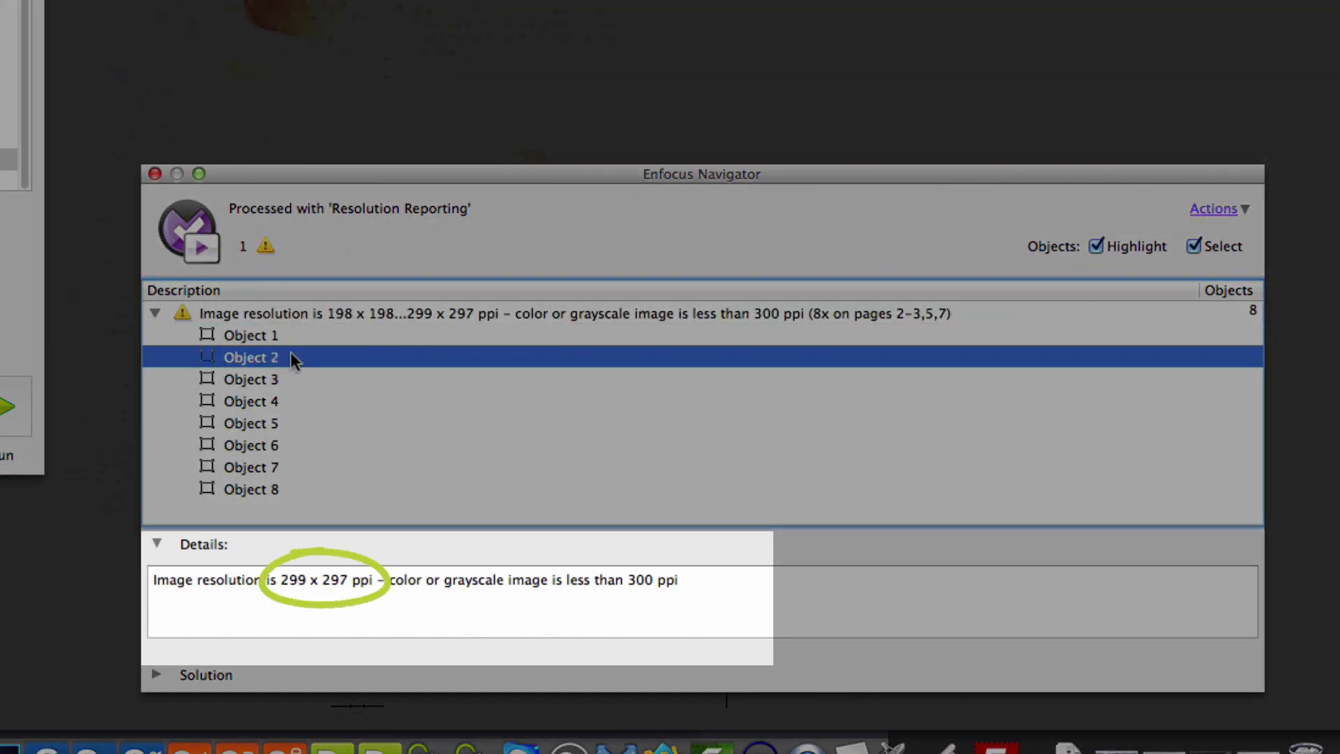
pyautogui.click(303, 383)
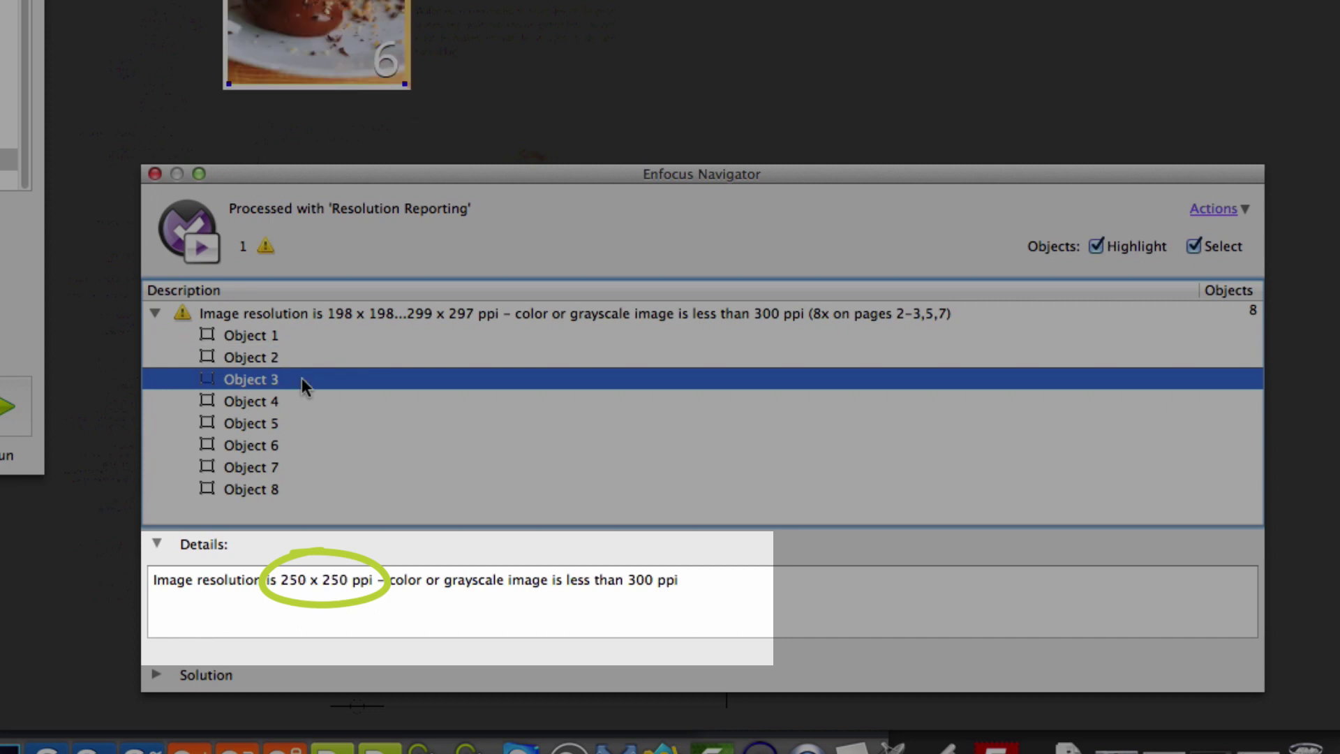
pyautogui.click(315, 402)
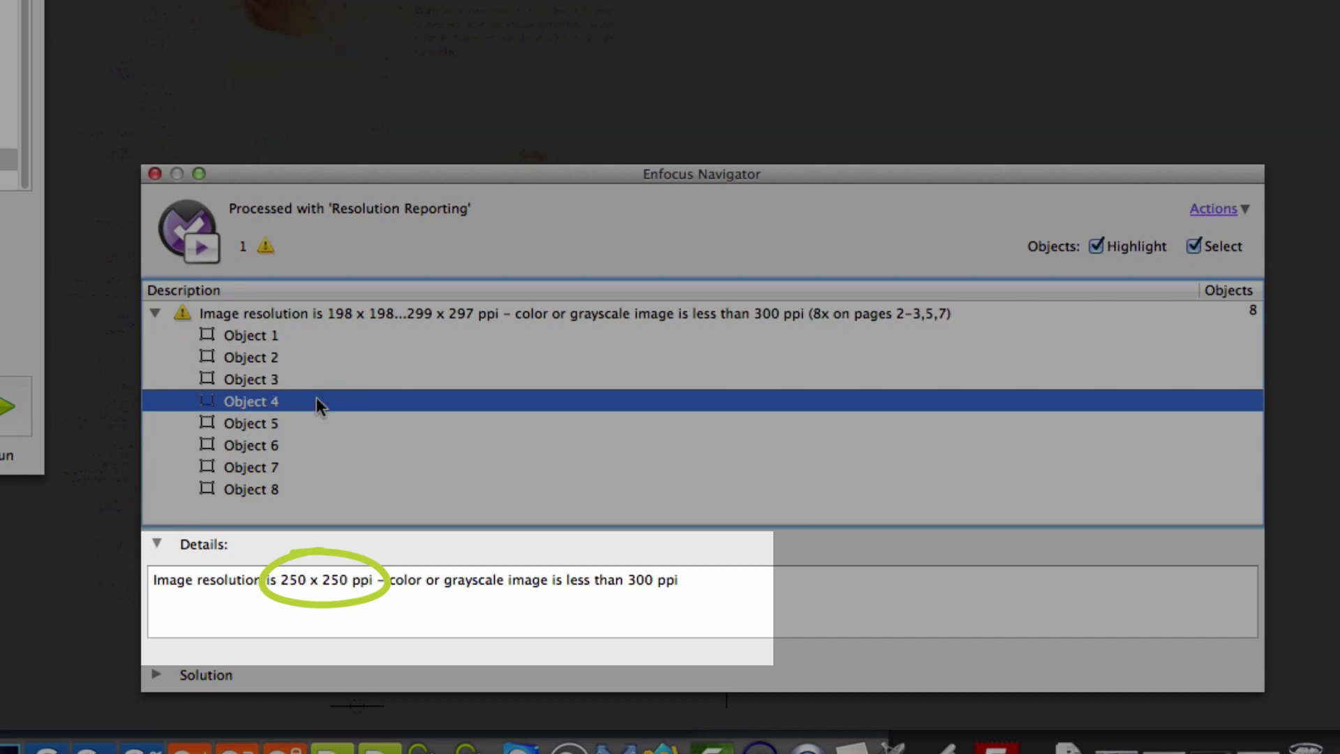
pyautogui.click(319, 426)
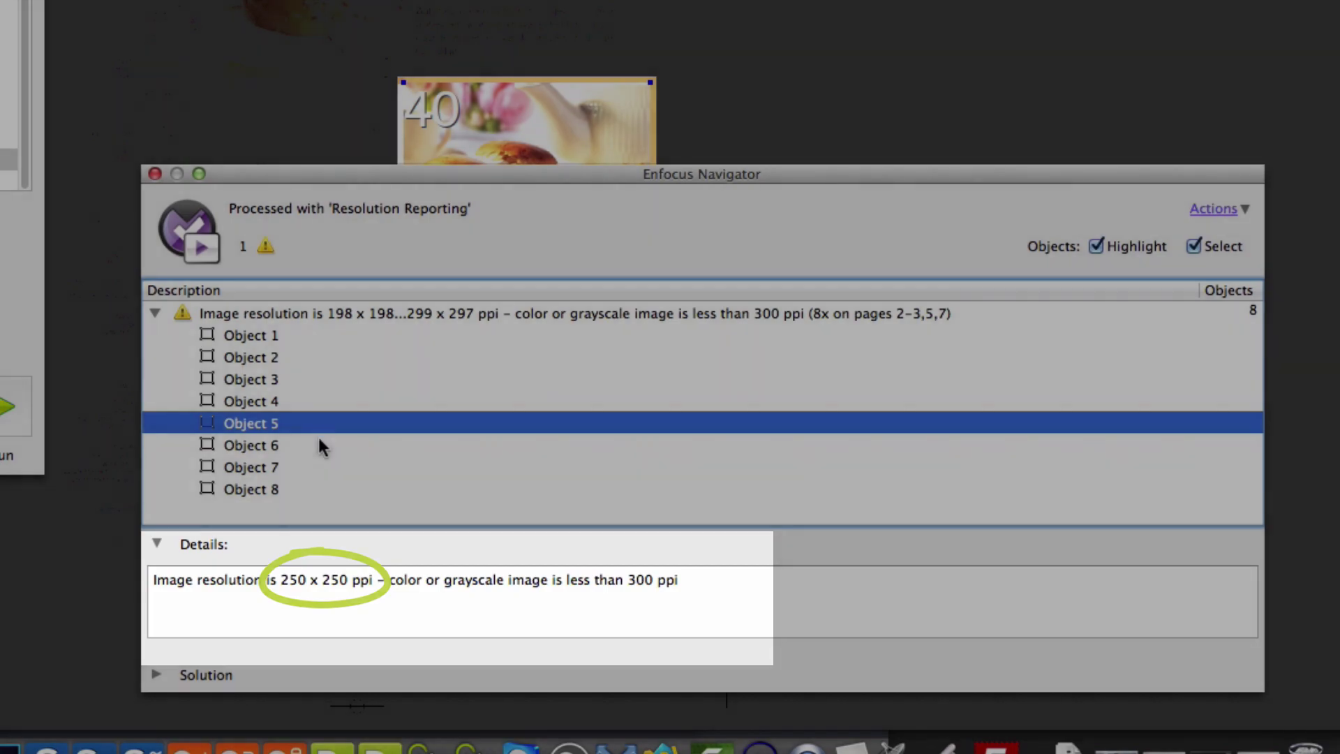
pyautogui.click(313, 444)
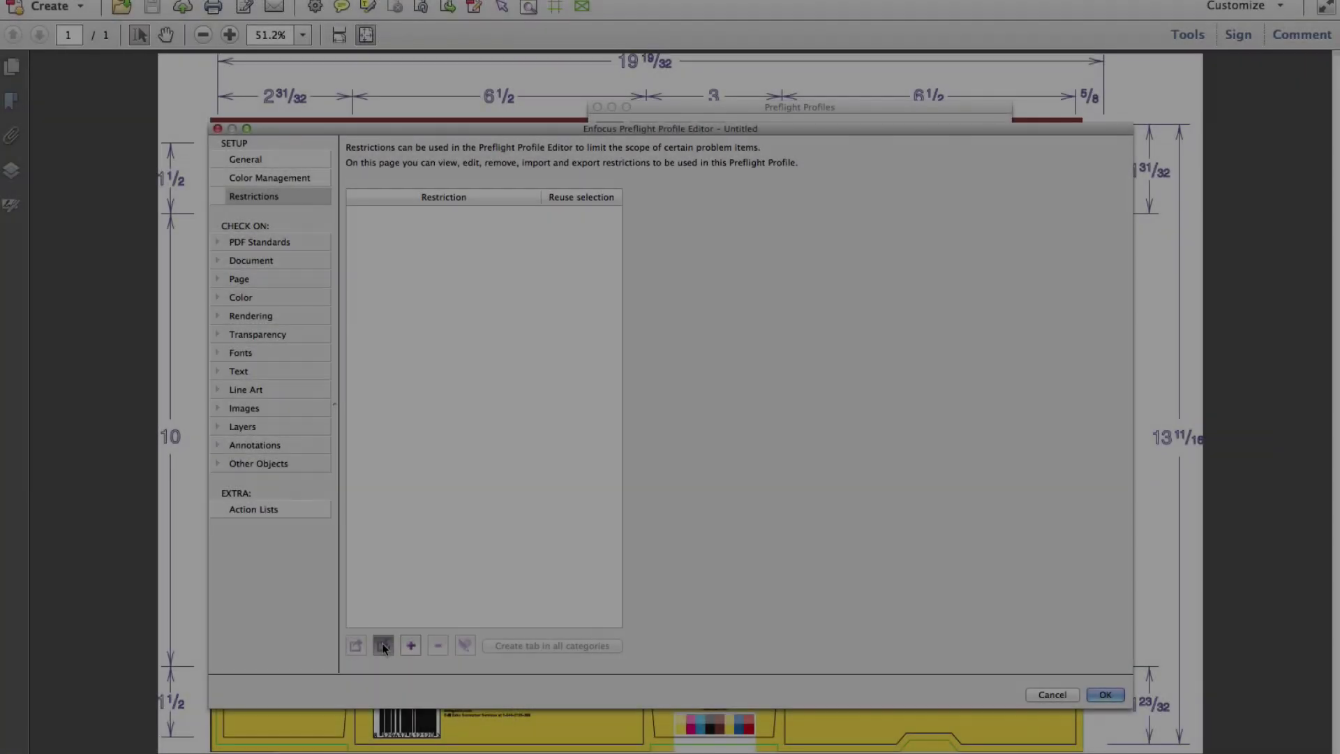
# Step: Import the Local 'Ignore Dieline etc' action list as a restriction, reusing its selection
pyautogui.click(383, 644)
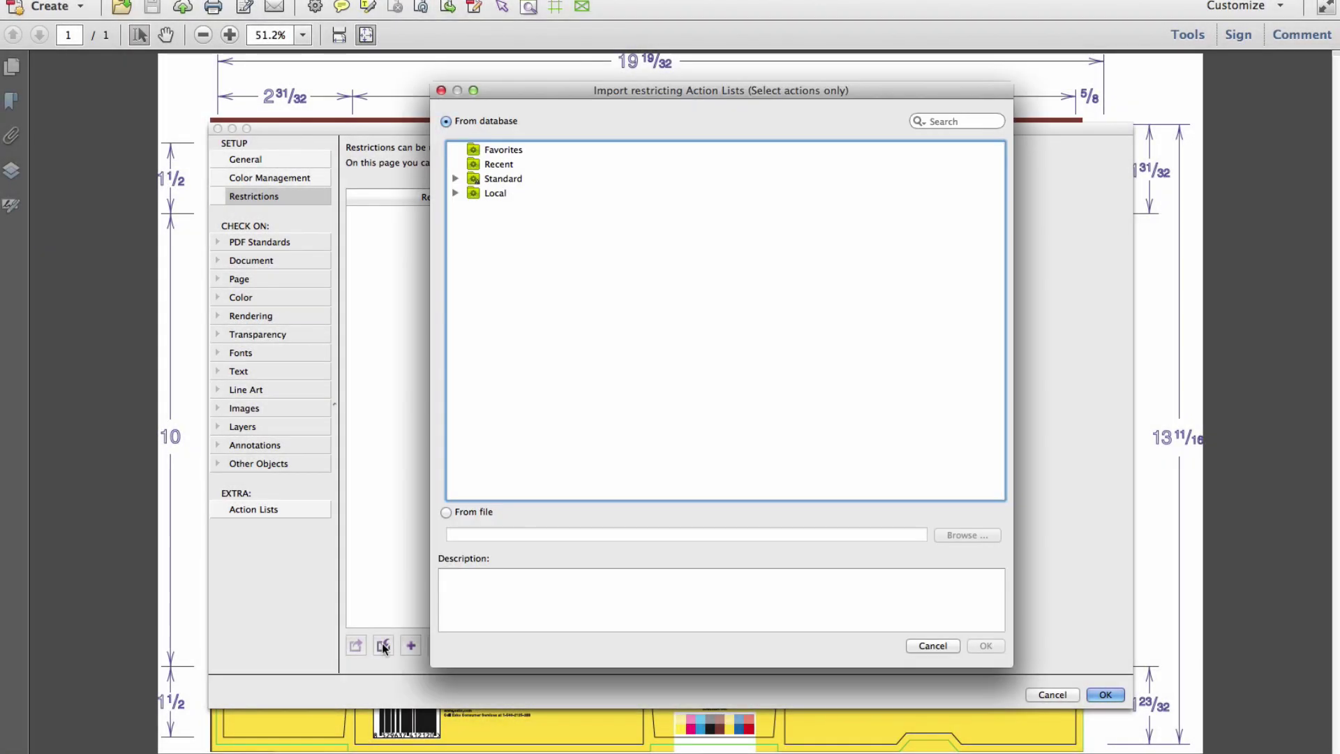
pyautogui.click(455, 193)
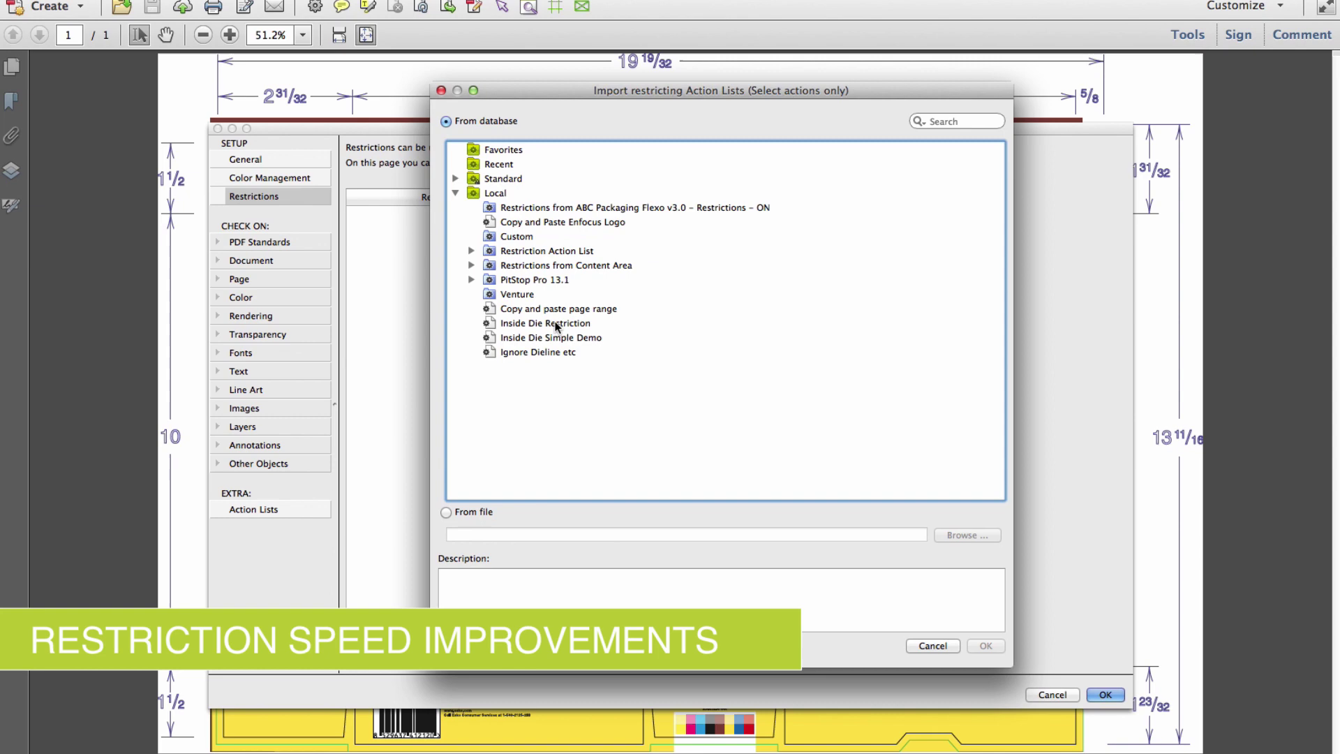
pyautogui.click(544, 352)
pyautogui.click(985, 645)
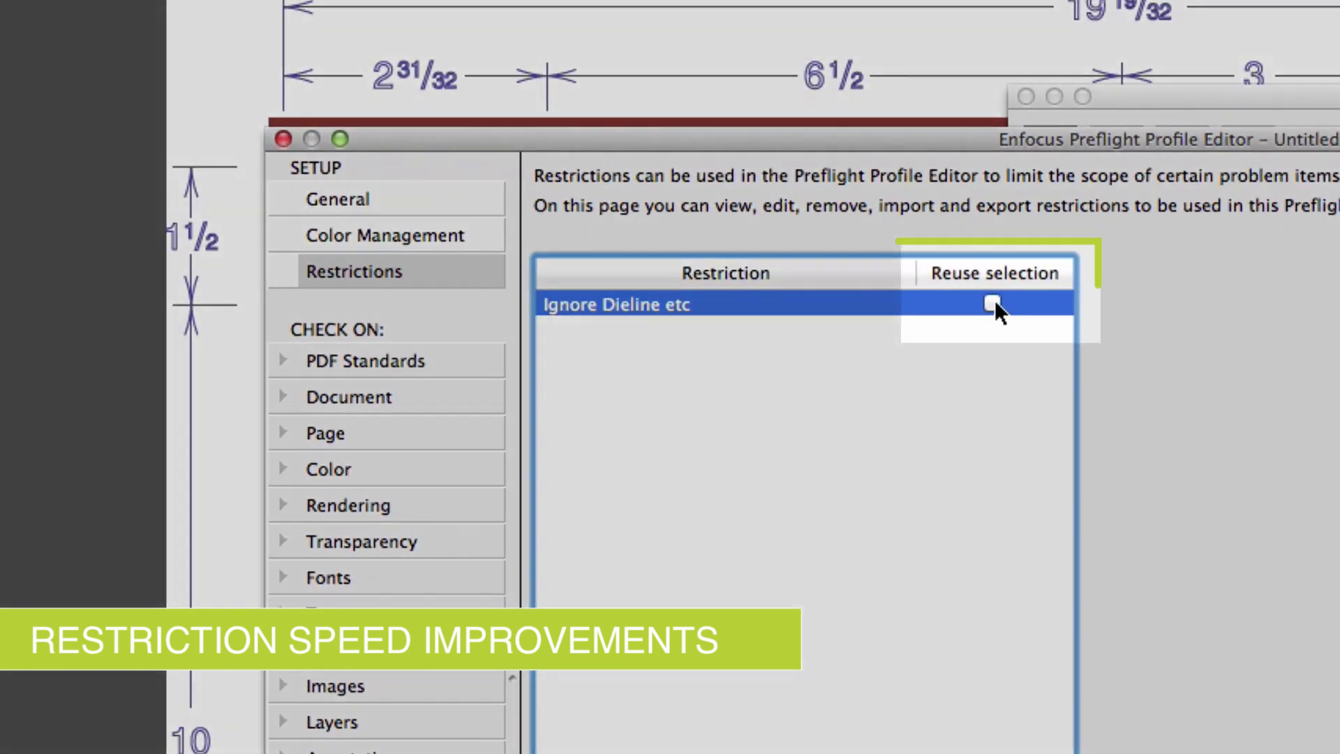
pyautogui.click(712, 241)
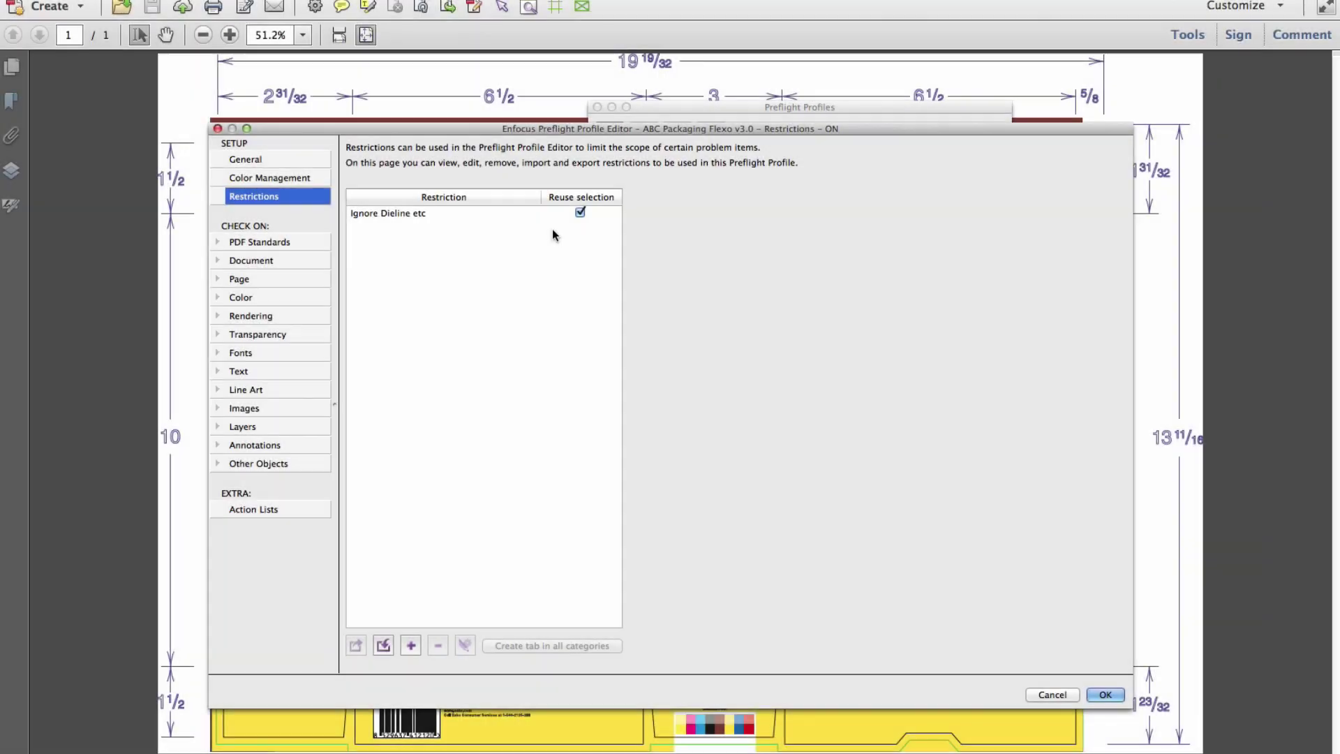
# Step: In the Color checks, enable Convert to CMYK for RGB and calibrated RGB colours
pyautogui.click(218, 299)
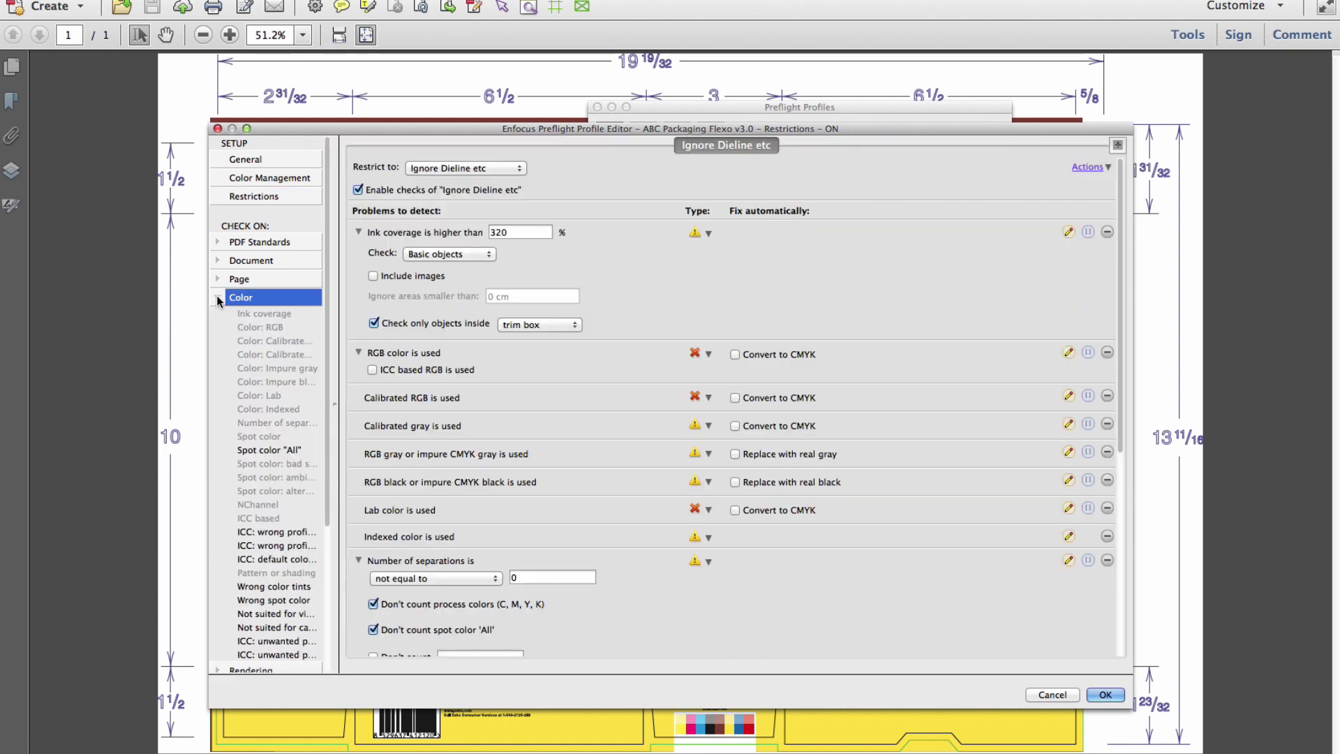
pyautogui.click(735, 355)
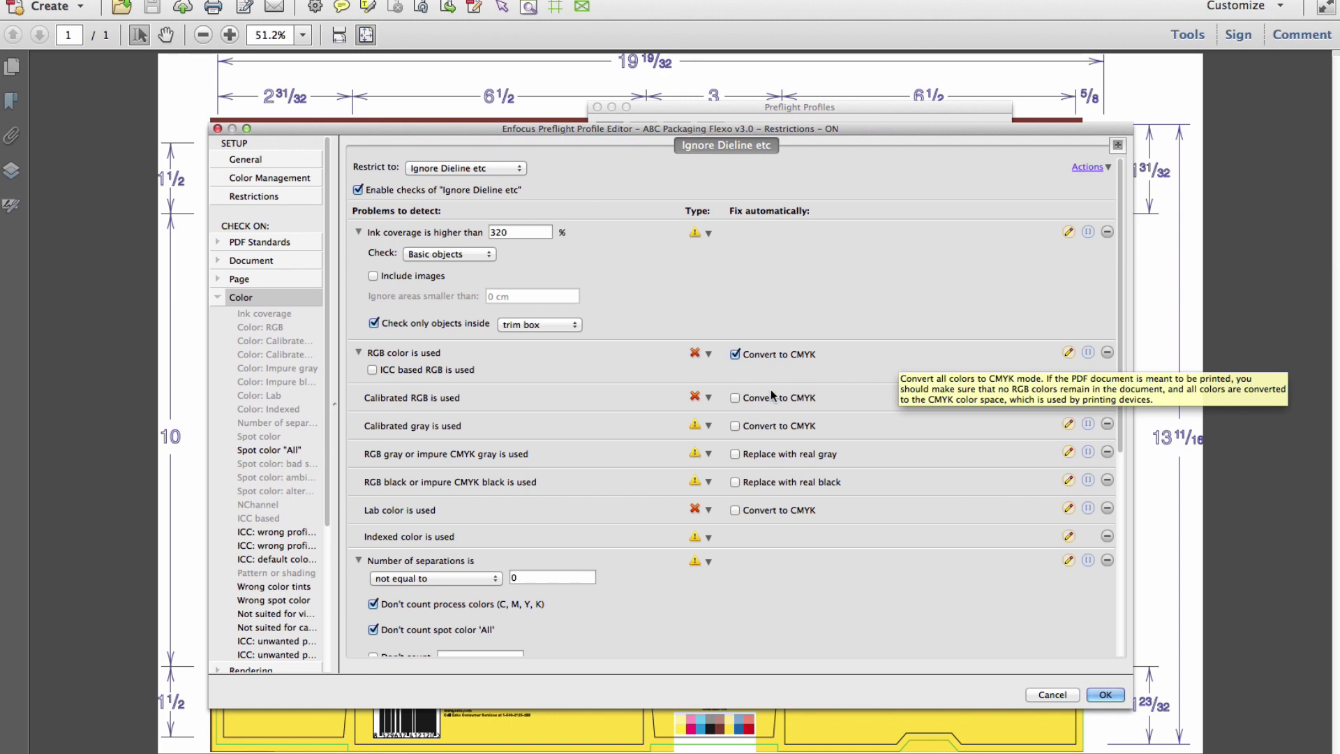
pyautogui.click(735, 398)
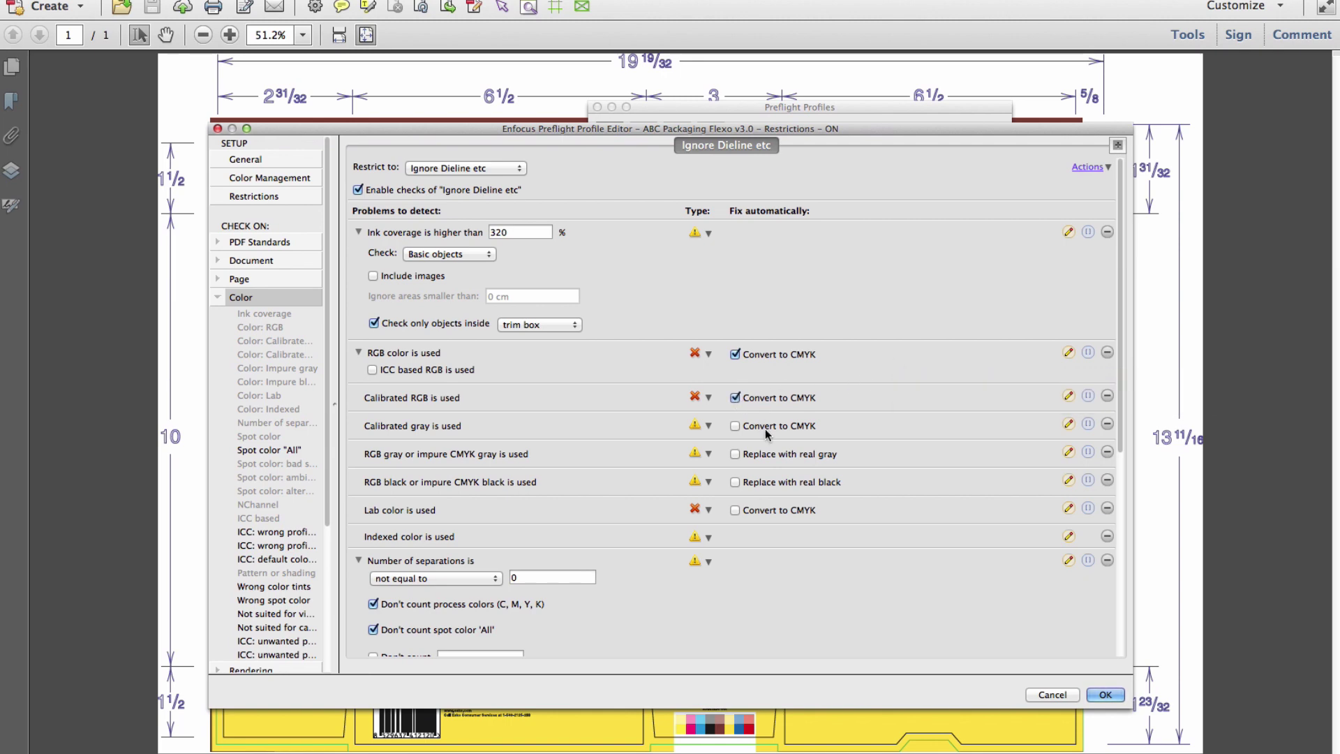
pyautogui.click(735, 426)
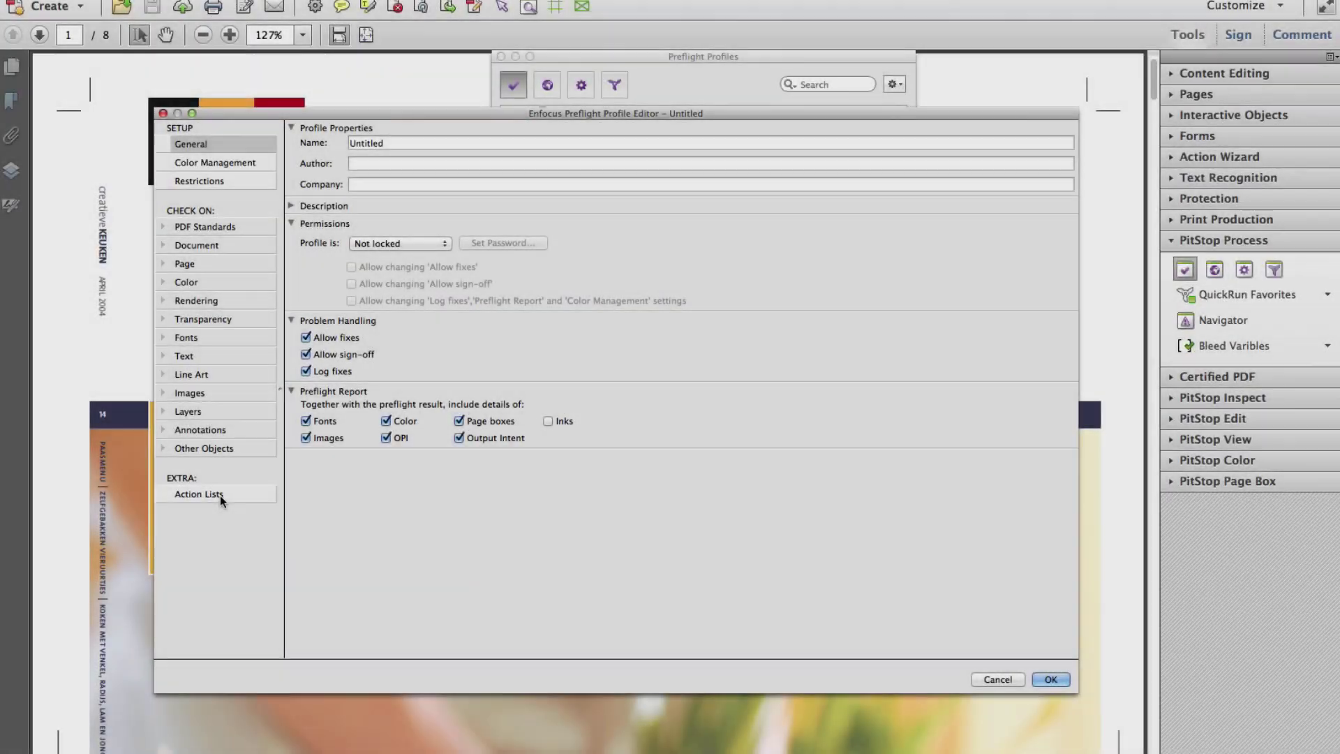
# Step: Enable checks without restriction and add a change action list named 'New Preflight Action List'
pyautogui.click(220, 495)
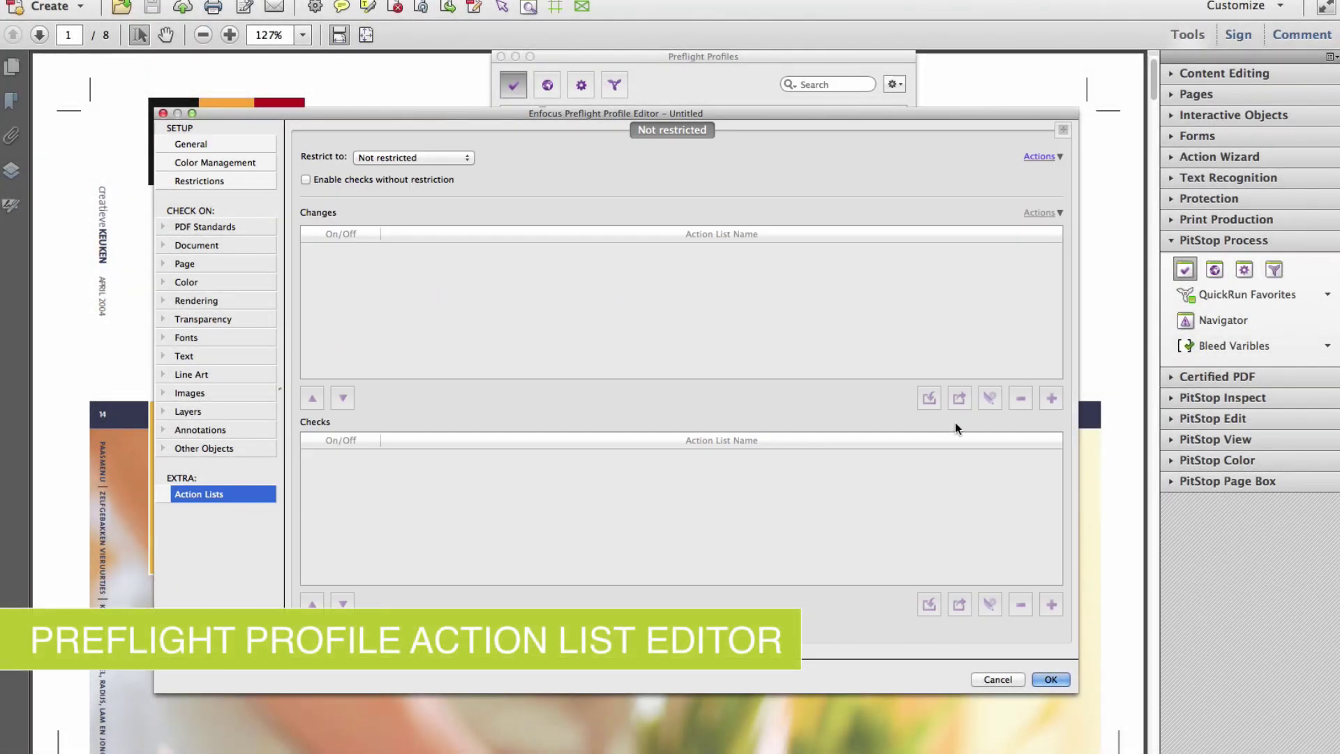
pyautogui.click(447, 179)
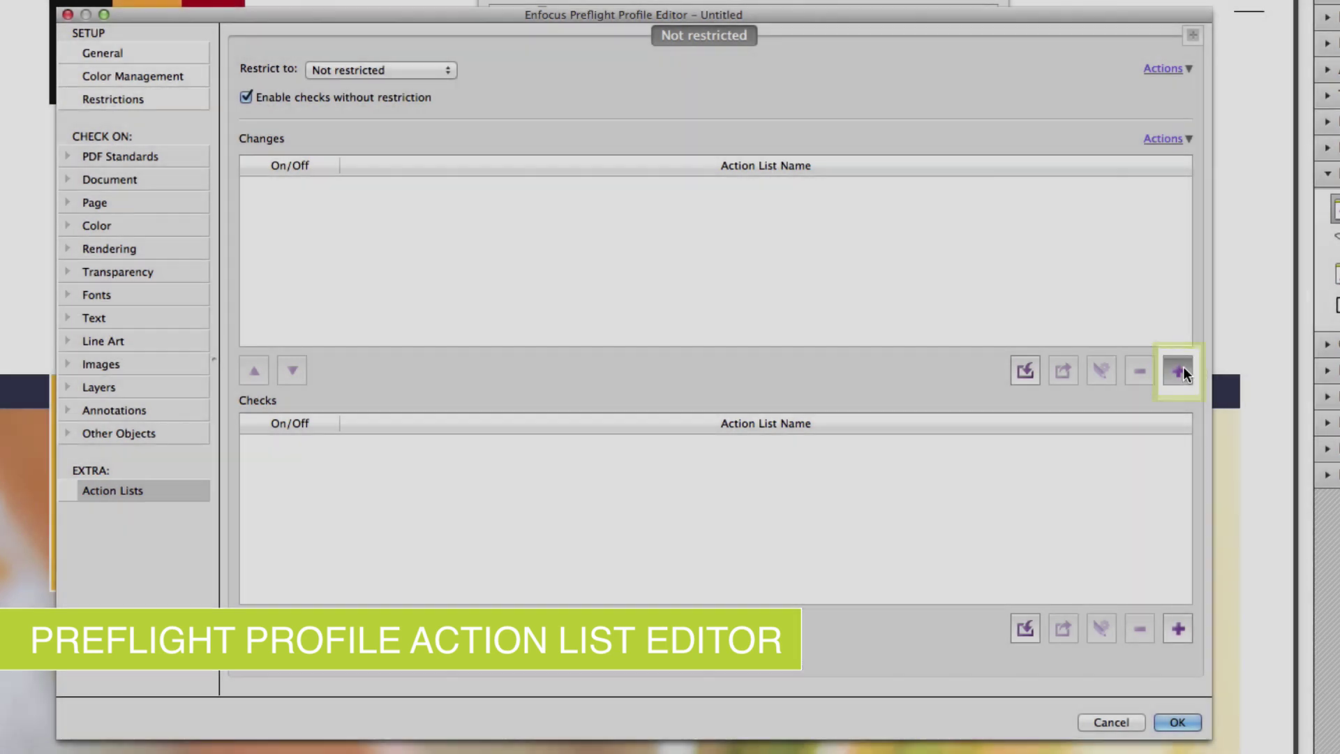
pyautogui.click(1179, 370)
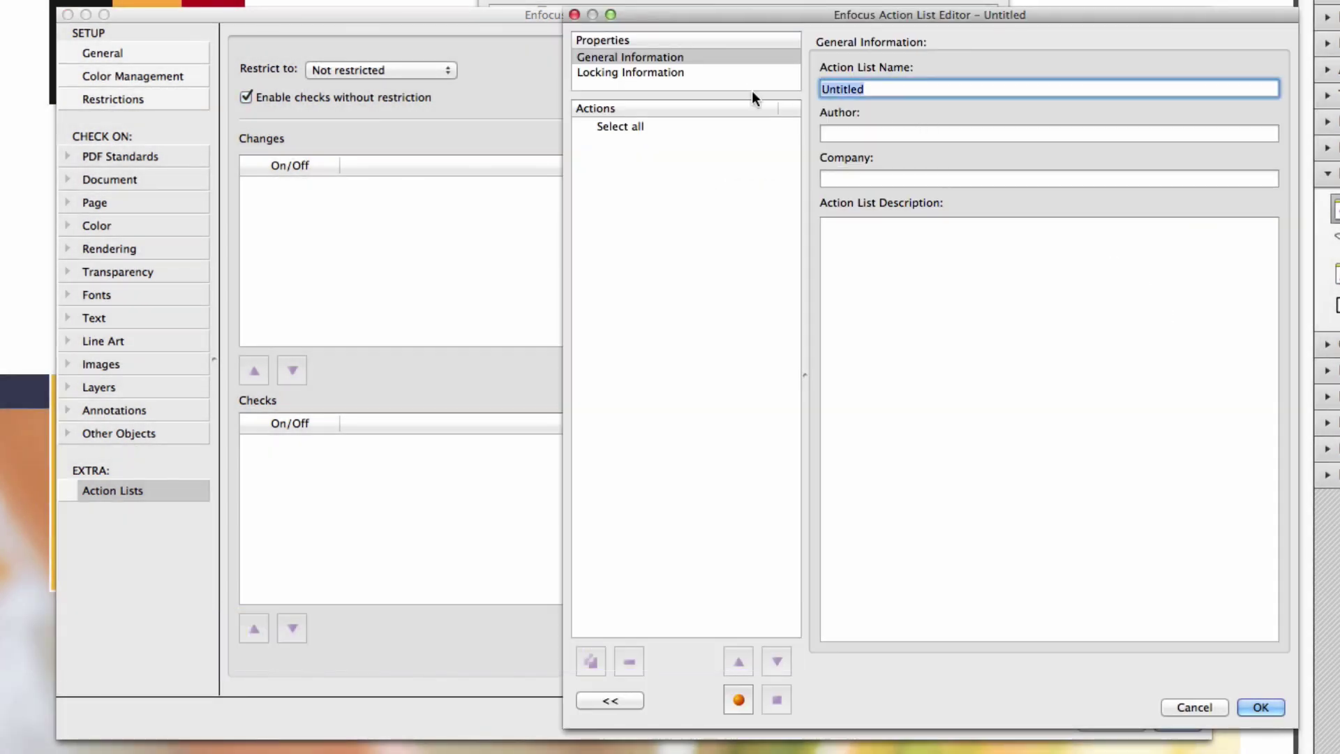
pyautogui.write('New Preflight Action List')
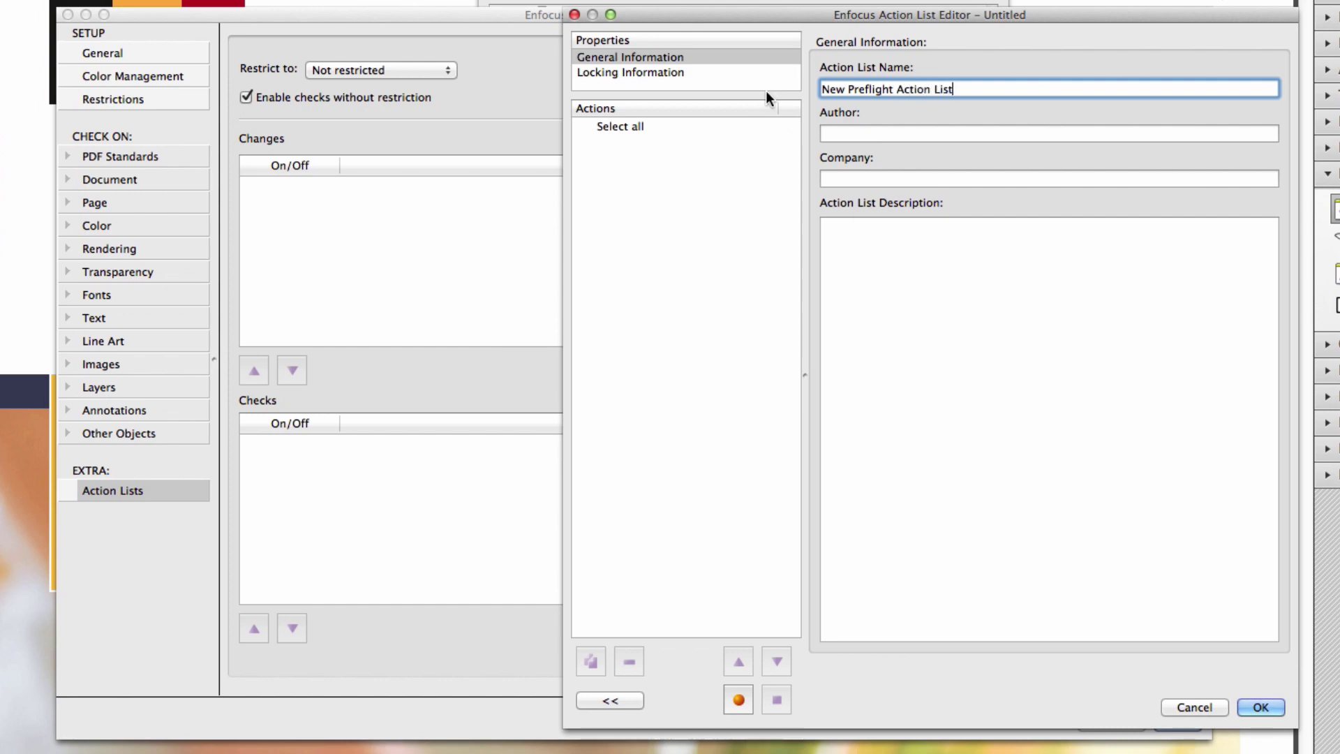
pyautogui.click(611, 700)
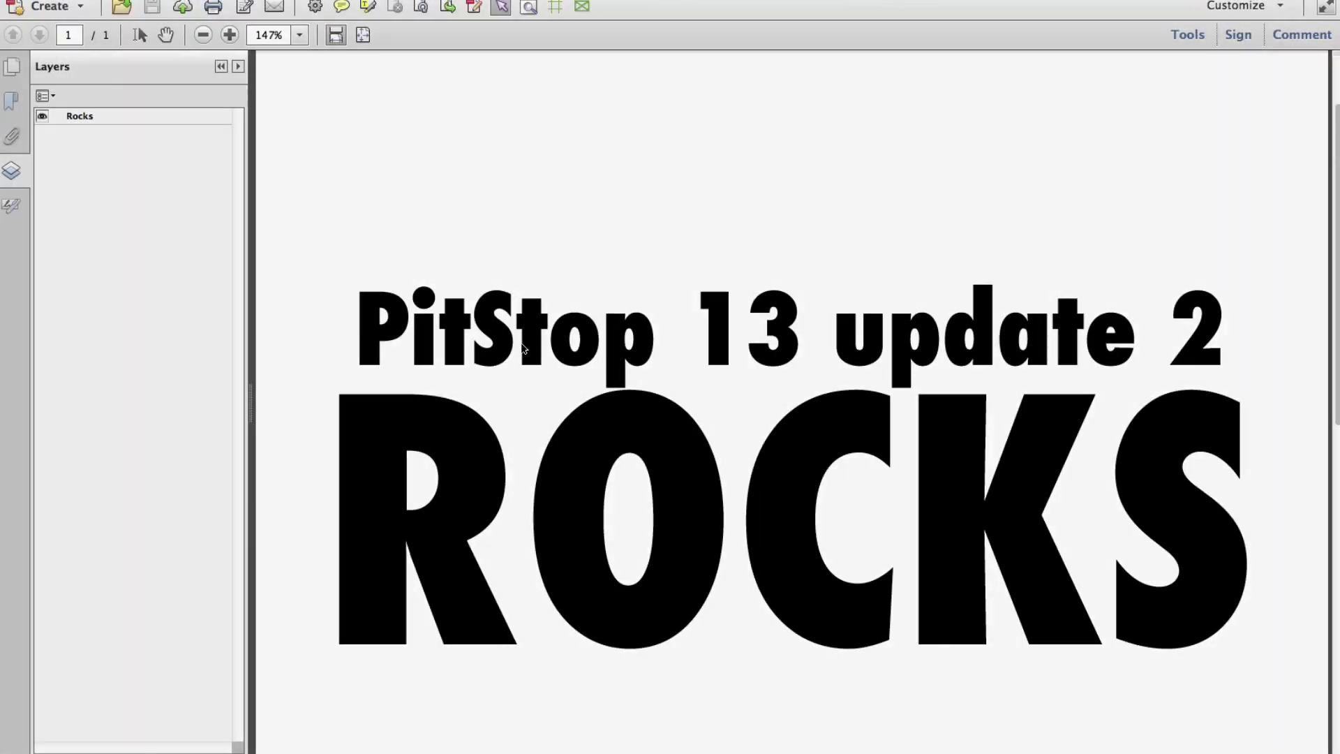
# Step: Assign the 'PitStop 13 update 2' heading to a new layer named 'Product Title'
pyautogui.click(509, 360)
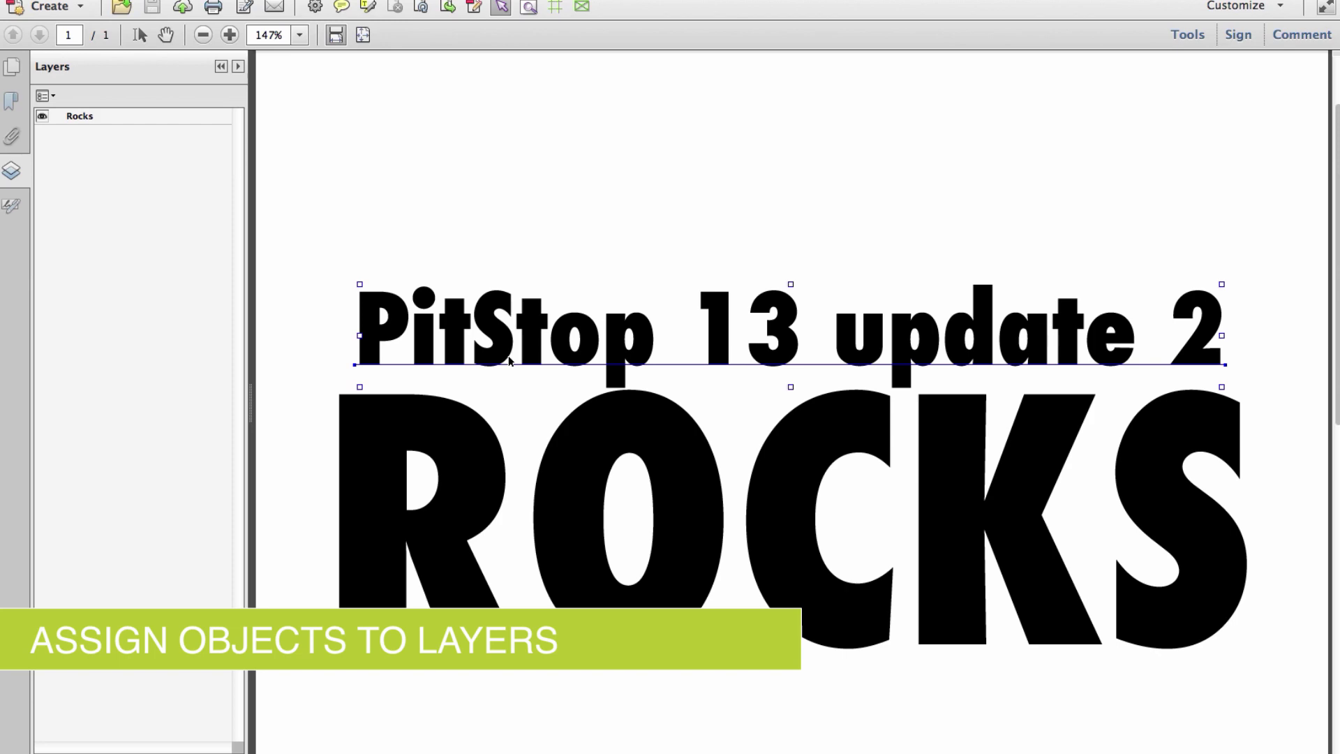
pyautogui.rightClick(501, 354)
pyautogui.moveTo(502, 356)
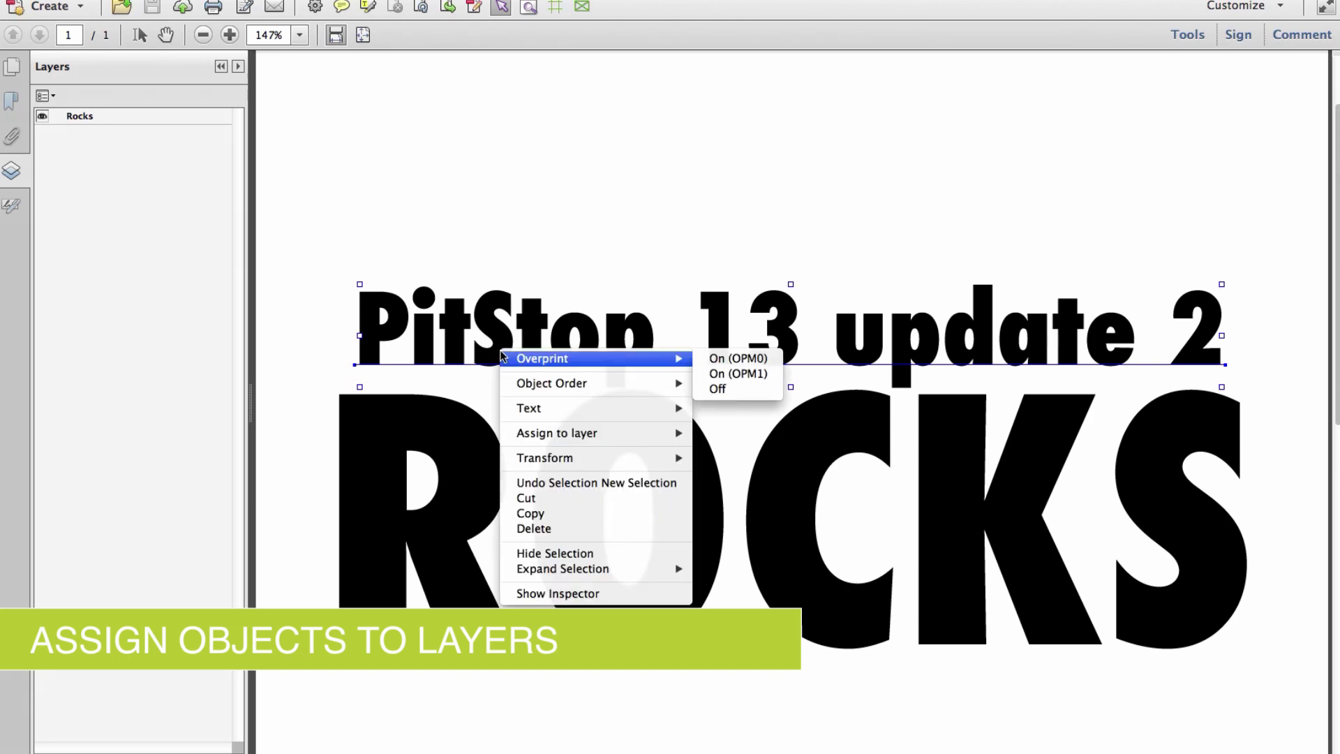
pyautogui.moveTo(622, 429)
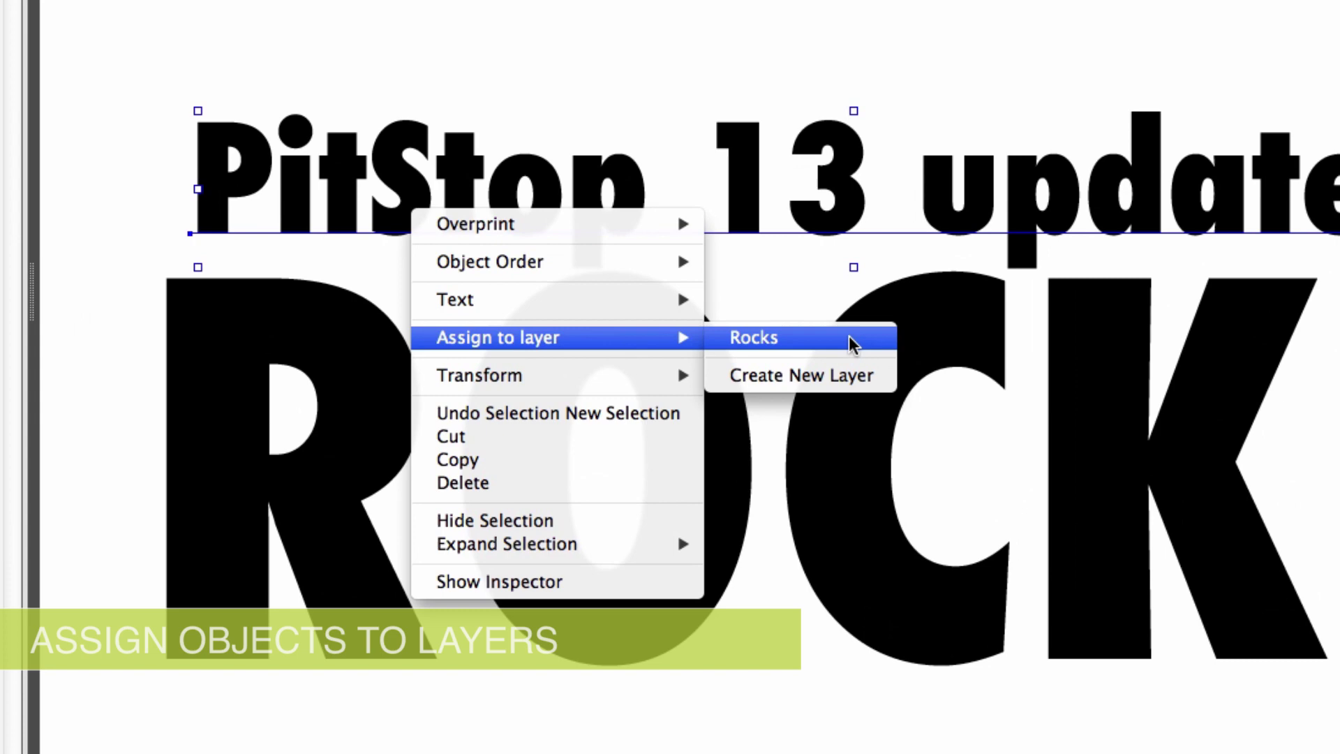
pyautogui.click(873, 375)
pyautogui.write('Product Title')
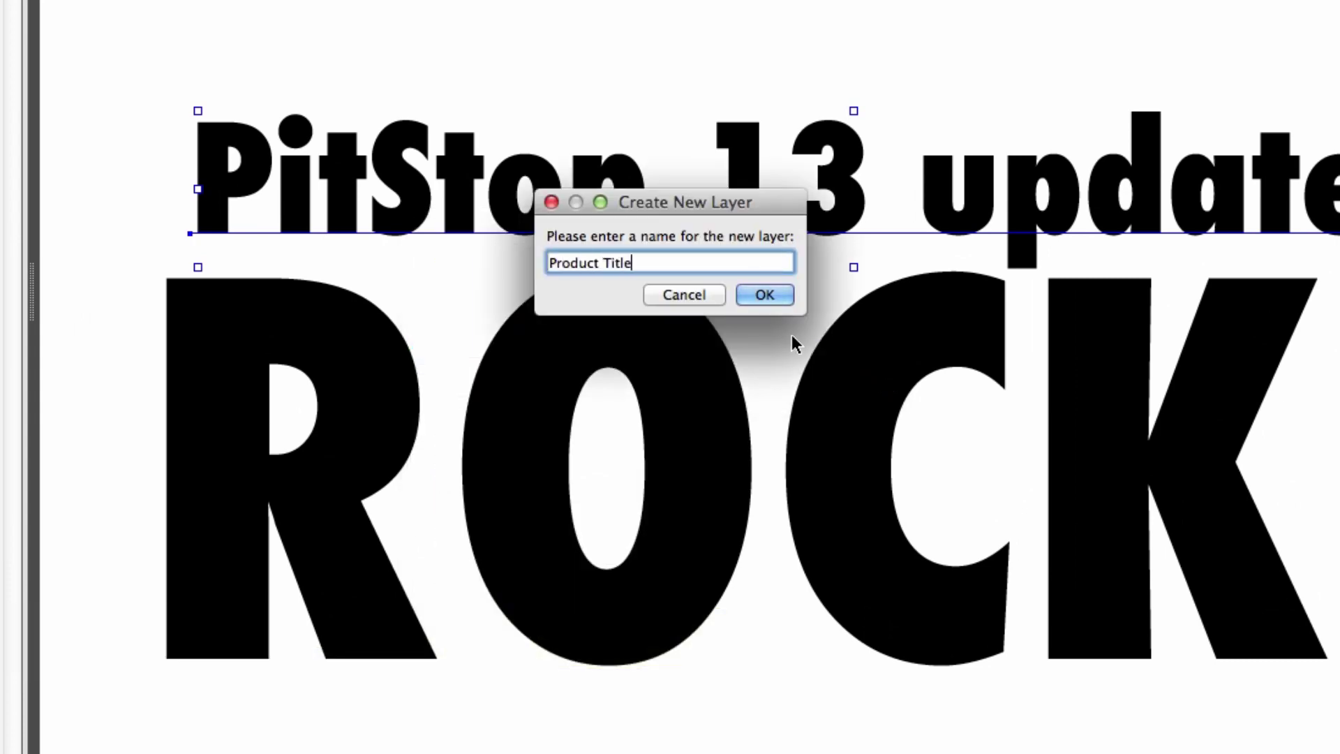
pyautogui.press('Return')
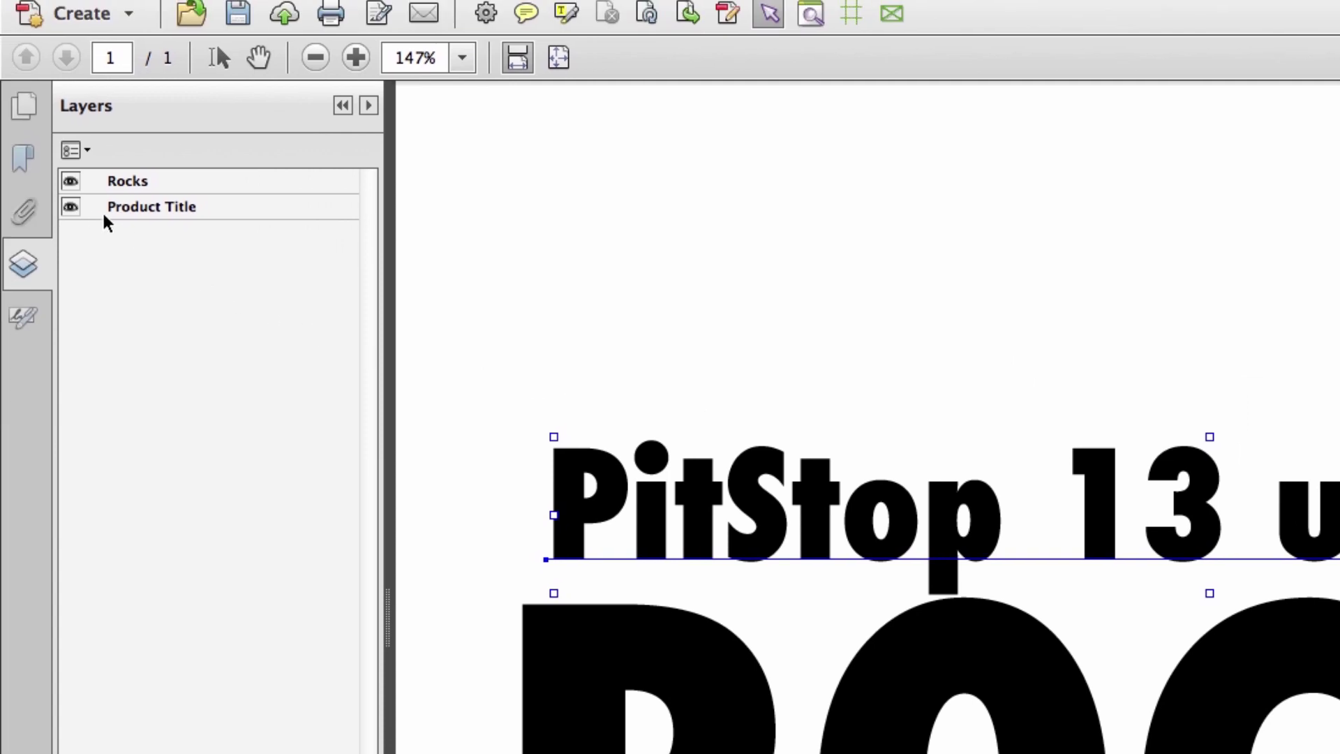
# Step: Toggle the Product Title and Rocks layers off and back on to test them
pyautogui.click(69, 200)
pyautogui.click(68, 198)
pyautogui.click(69, 187)
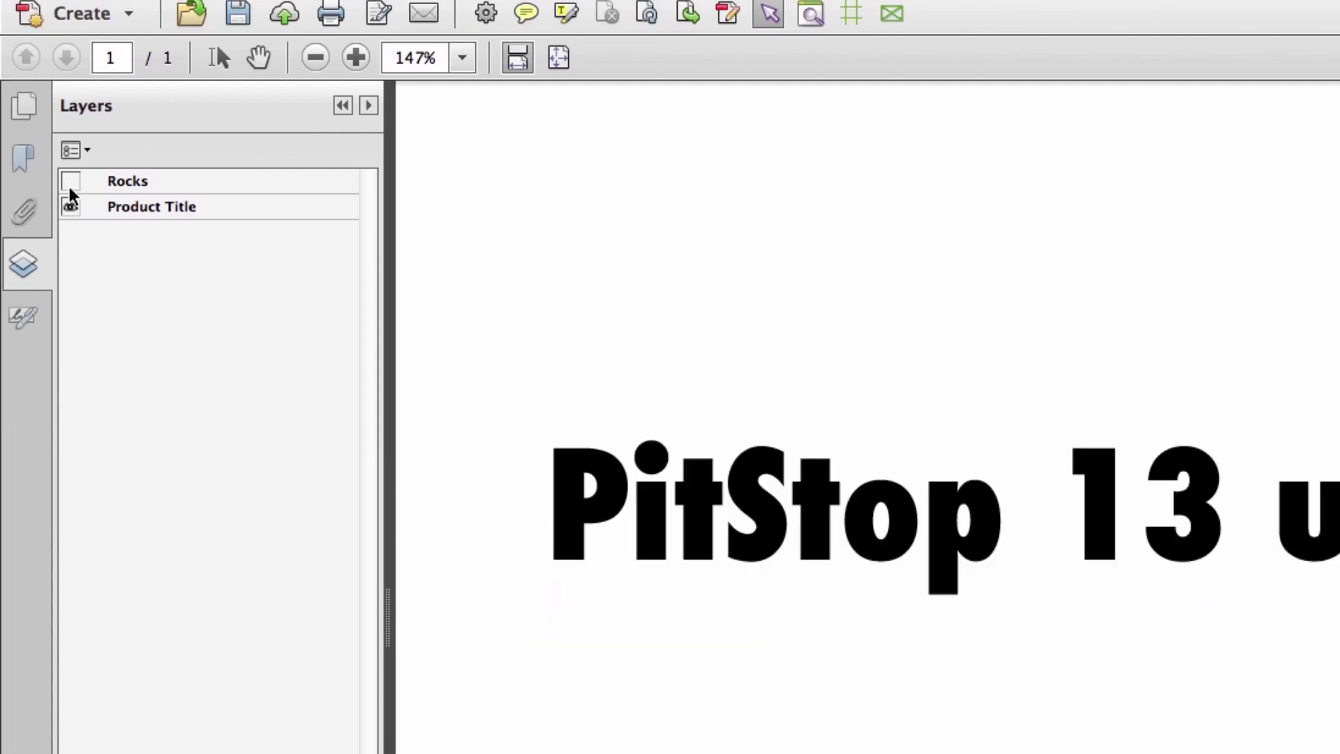
pyautogui.click(69, 186)
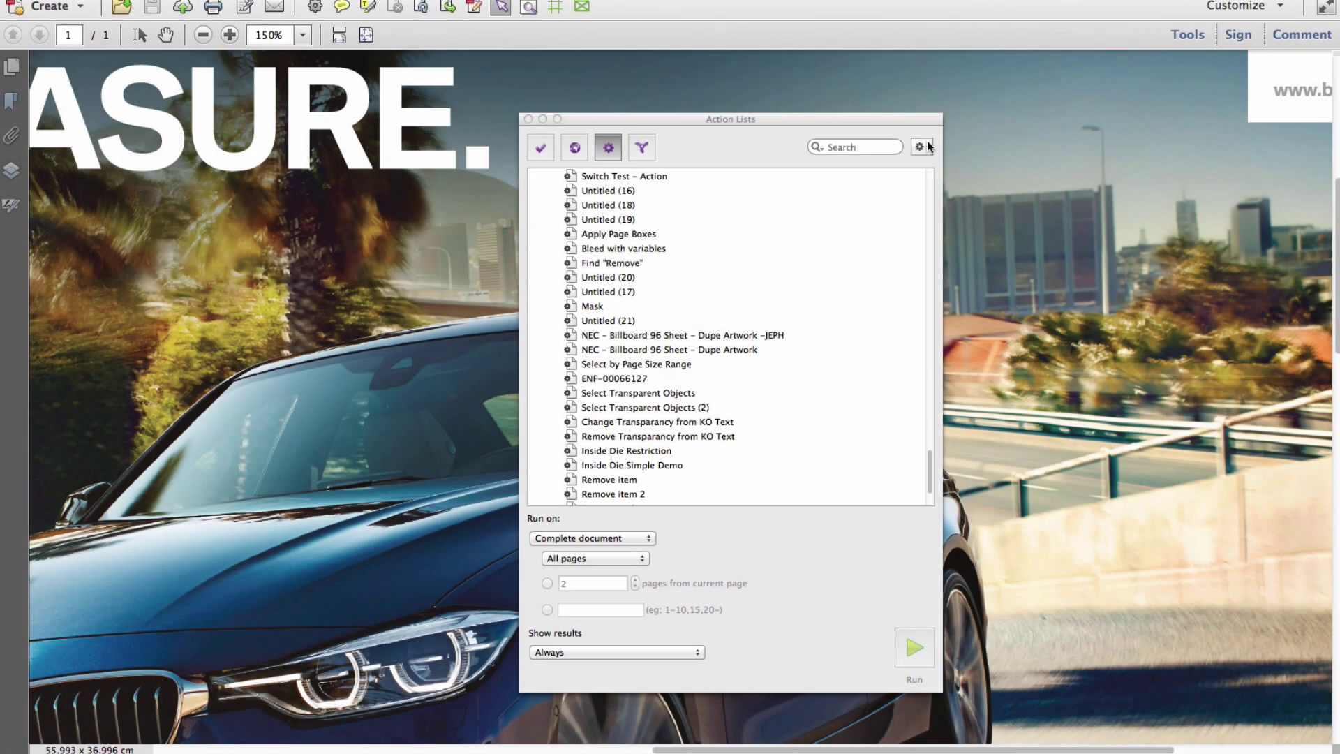
# Step: Create a new action list with 'Rasterize page content, keeping text', toggling anti-aliasing off and on
pyautogui.click(923, 146)
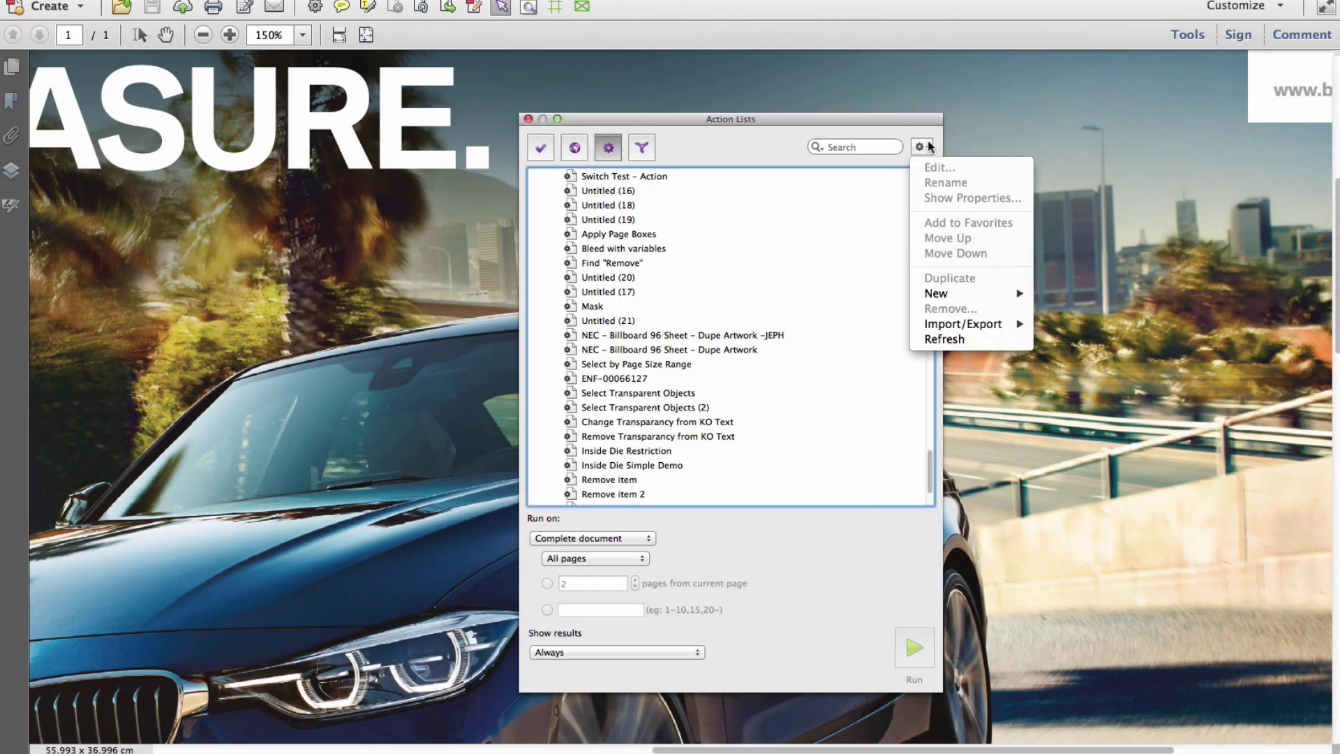
pyautogui.moveTo(991, 293)
pyautogui.click(1057, 297)
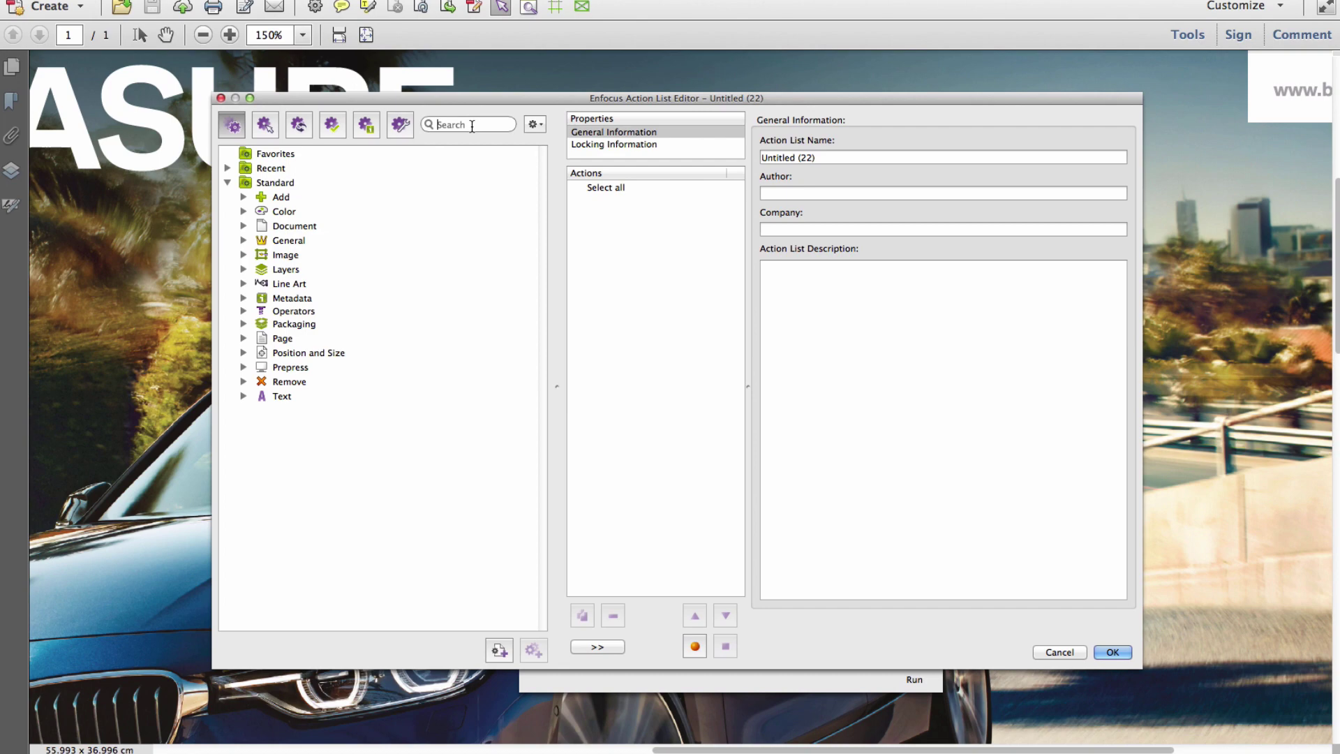
pyautogui.write('raster')
pyautogui.doubleClick(374, 152)
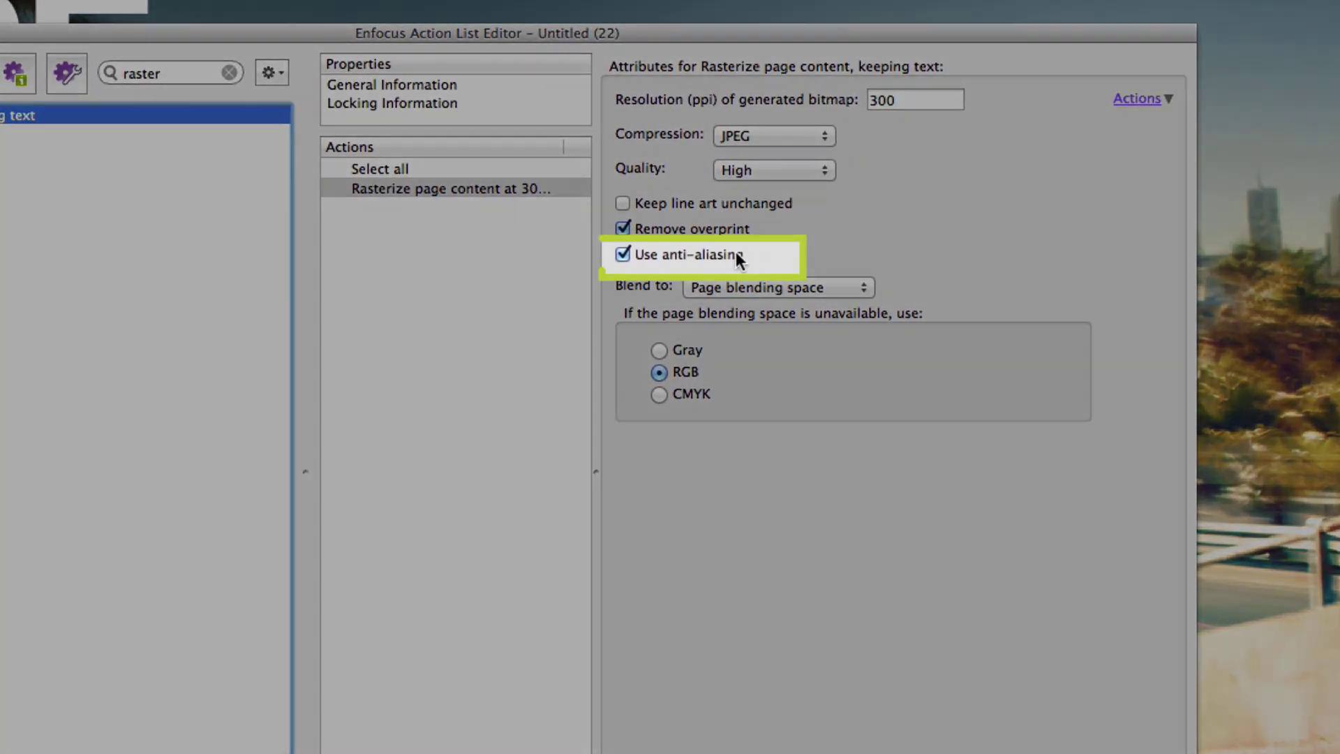
pyautogui.click(737, 254)
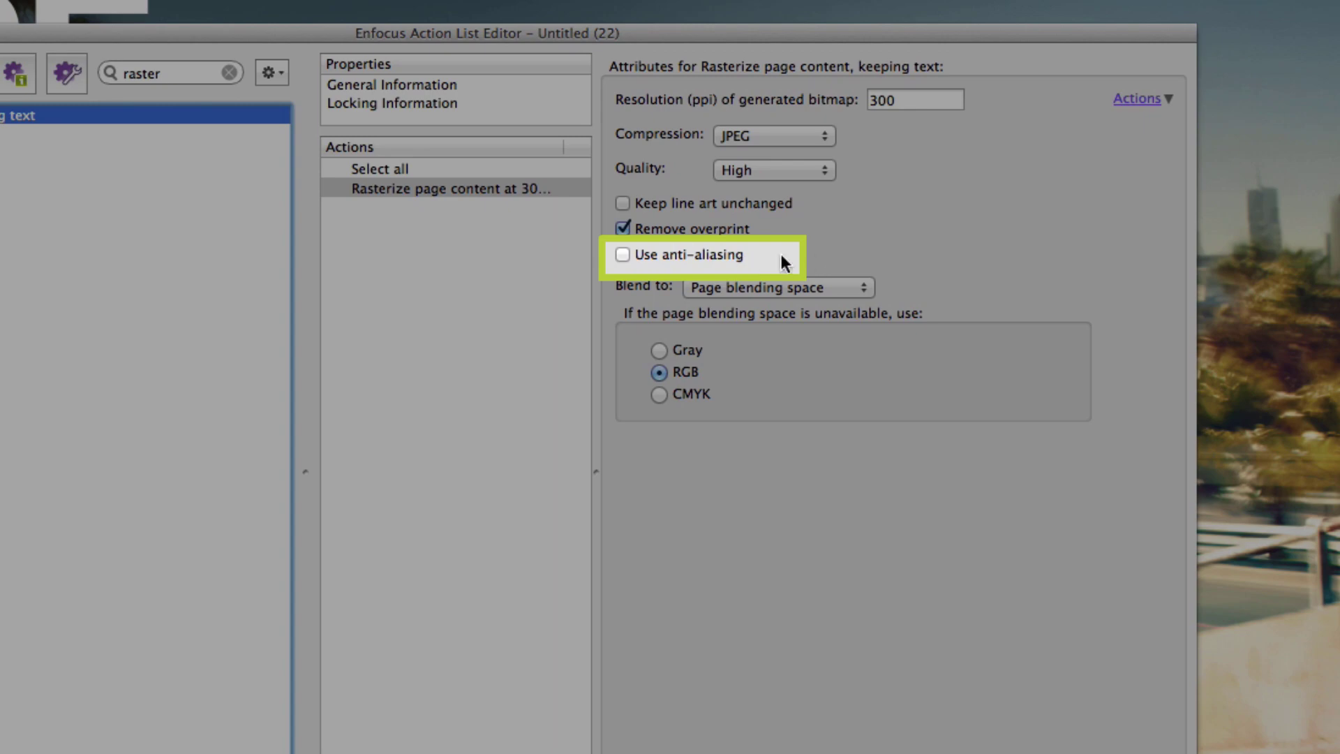
pyautogui.click(734, 254)
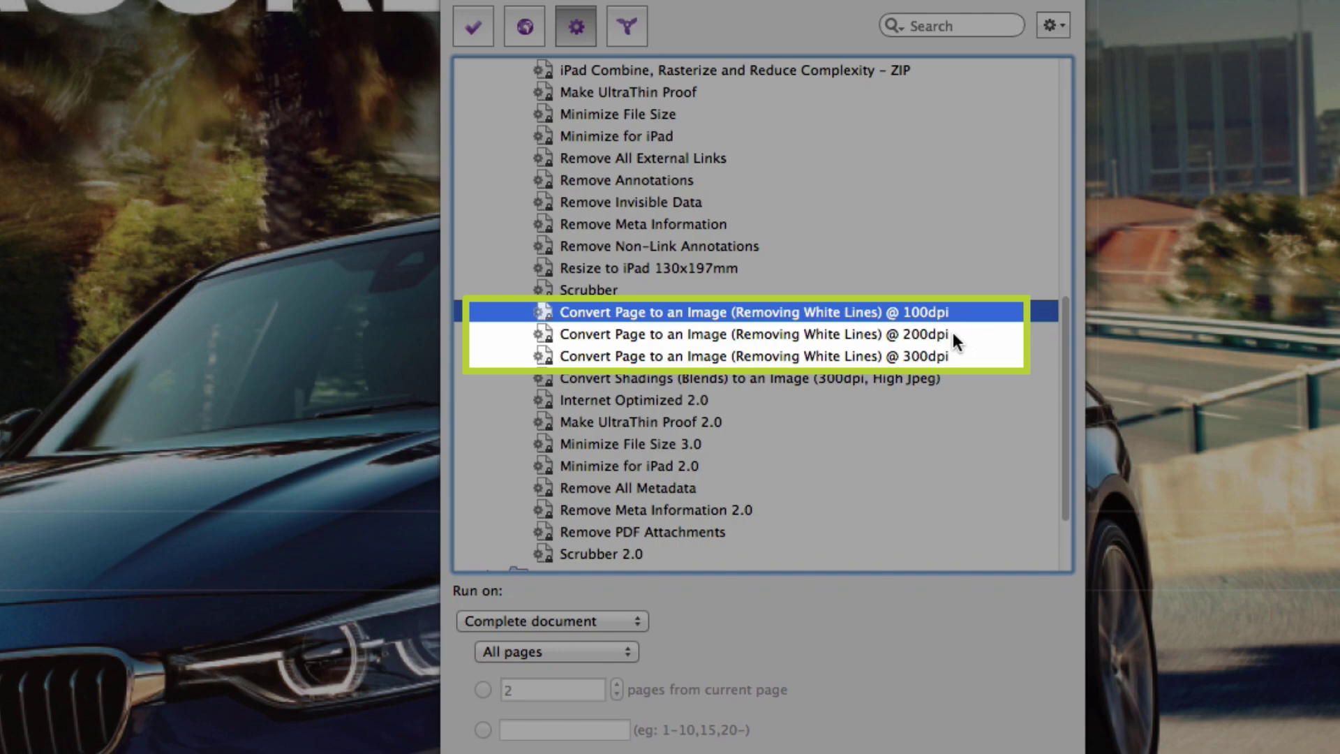
# Step: Open the 200dpi Convert Page to an Image list and view its 300 ppi bitmap step
pyautogui.doubleClick(953, 332)
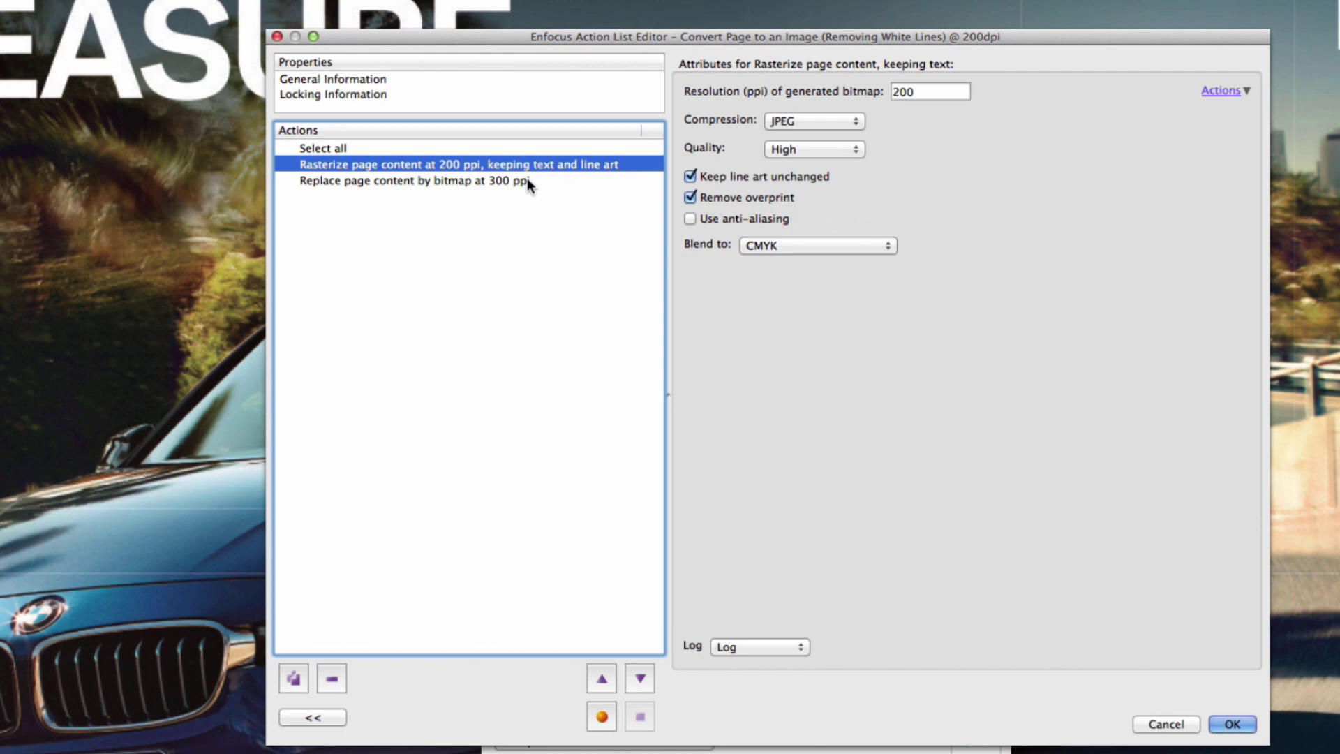
pyautogui.click(526, 180)
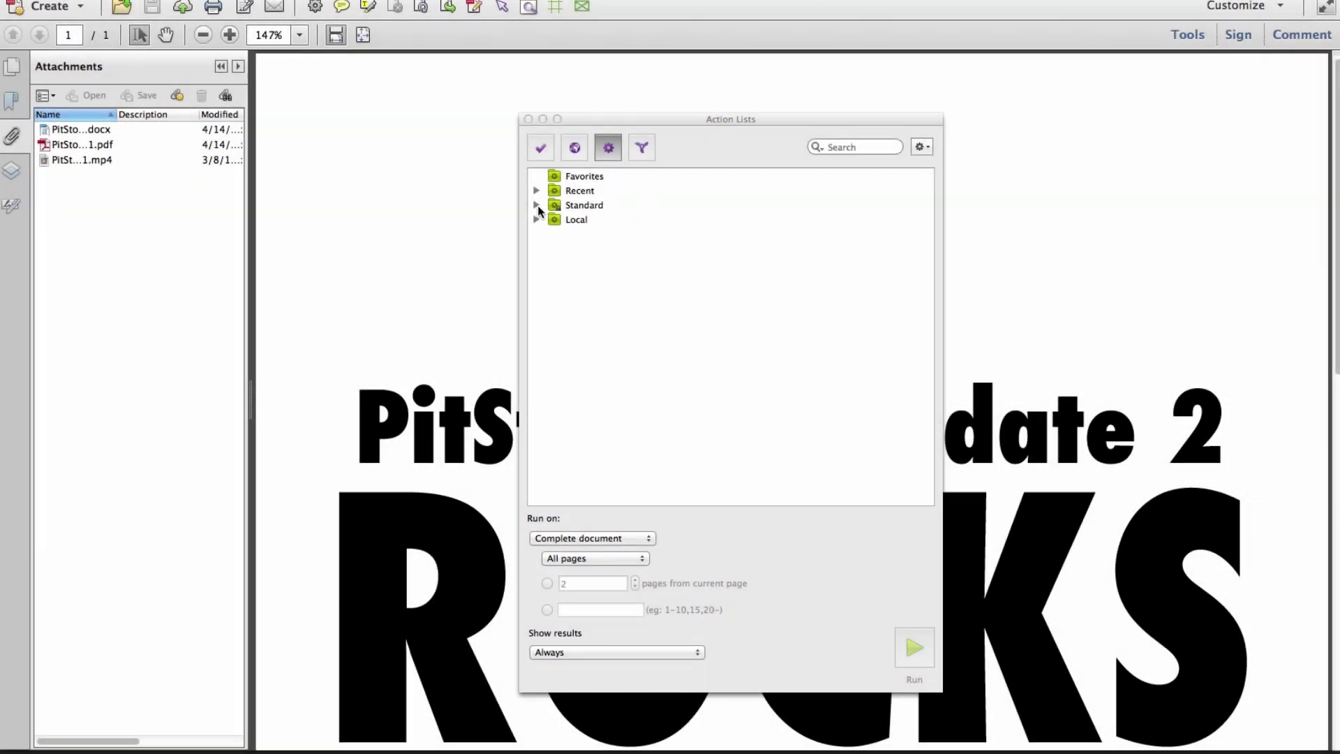
# Step: Expand Standard > Repurposing in the Action Lists and scroll through its lists
pyautogui.click(537, 204)
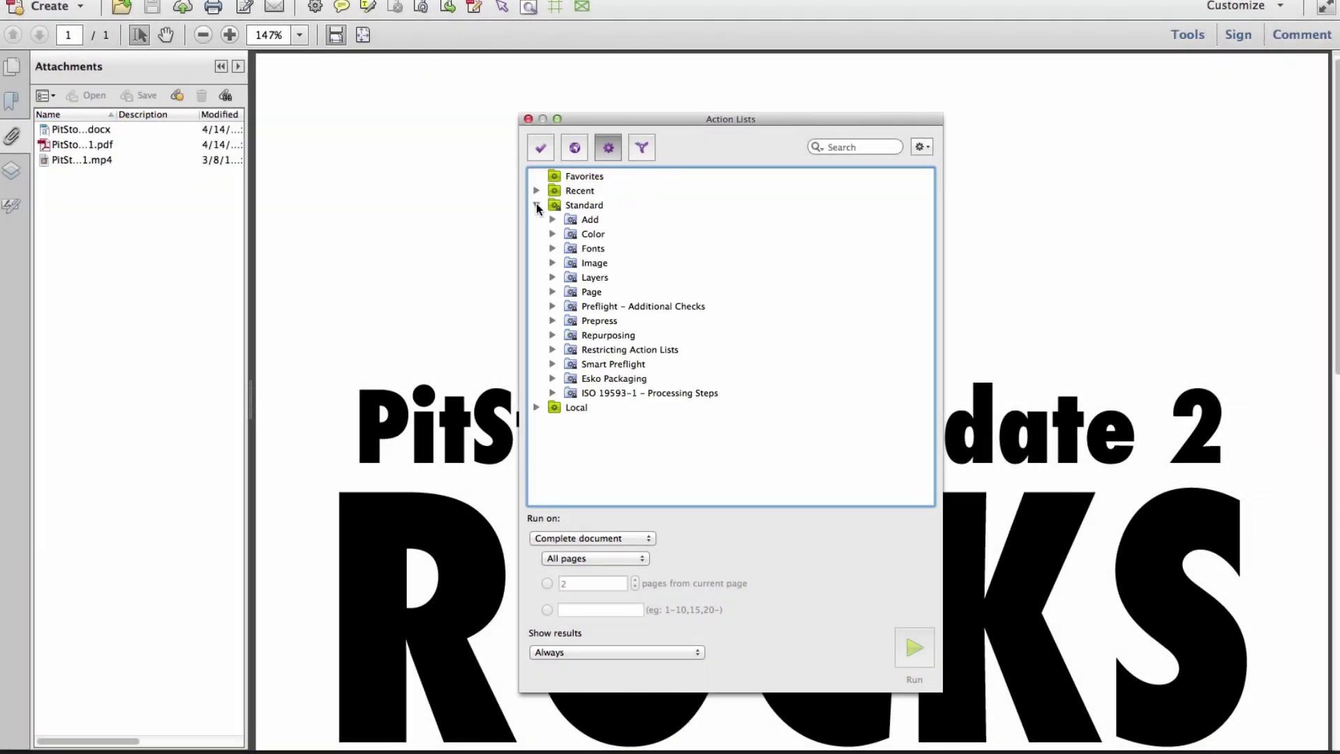
pyautogui.click(552, 335)
pyautogui.moveTo(931, 253); pyautogui.dragTo(932, 453)
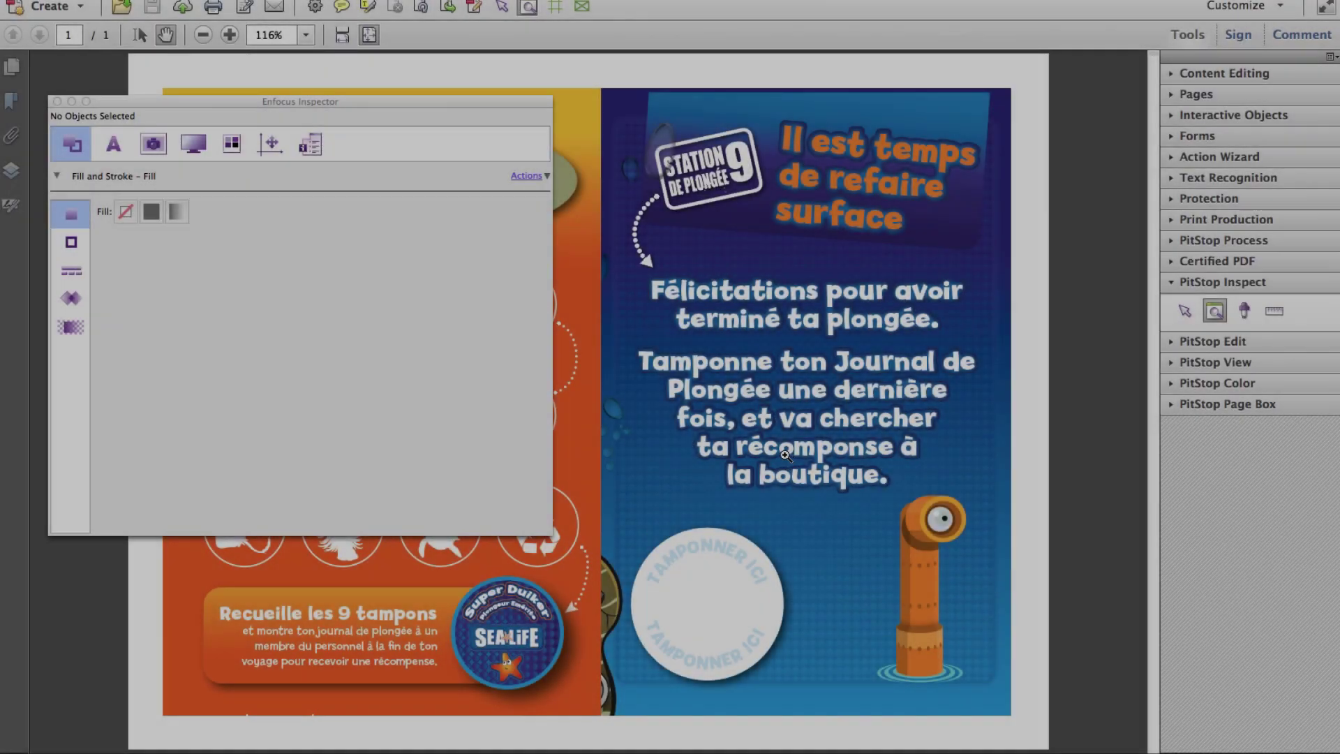
# Step: Zoom into the blue background and select one of its shading objects
pyautogui.moveTo(768, 453); pyautogui.dragTo(868, 550)
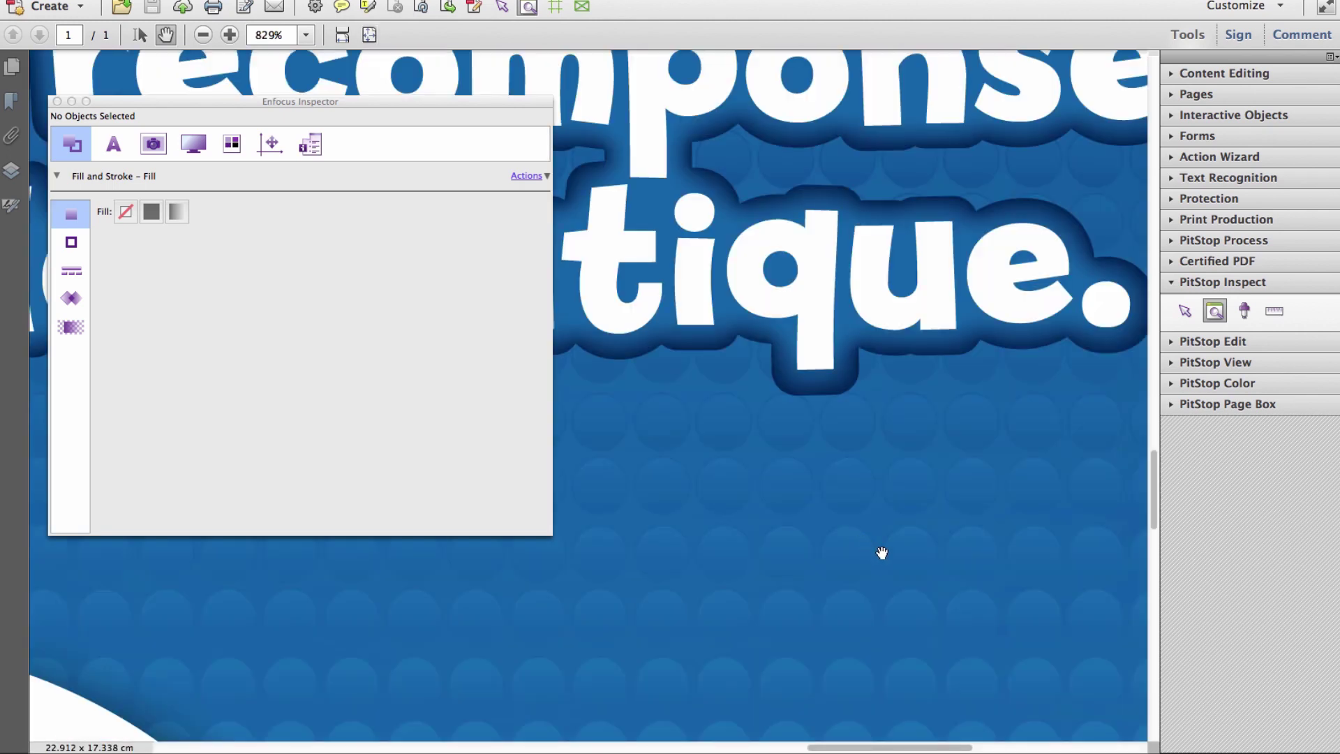
pyautogui.click(503, 9)
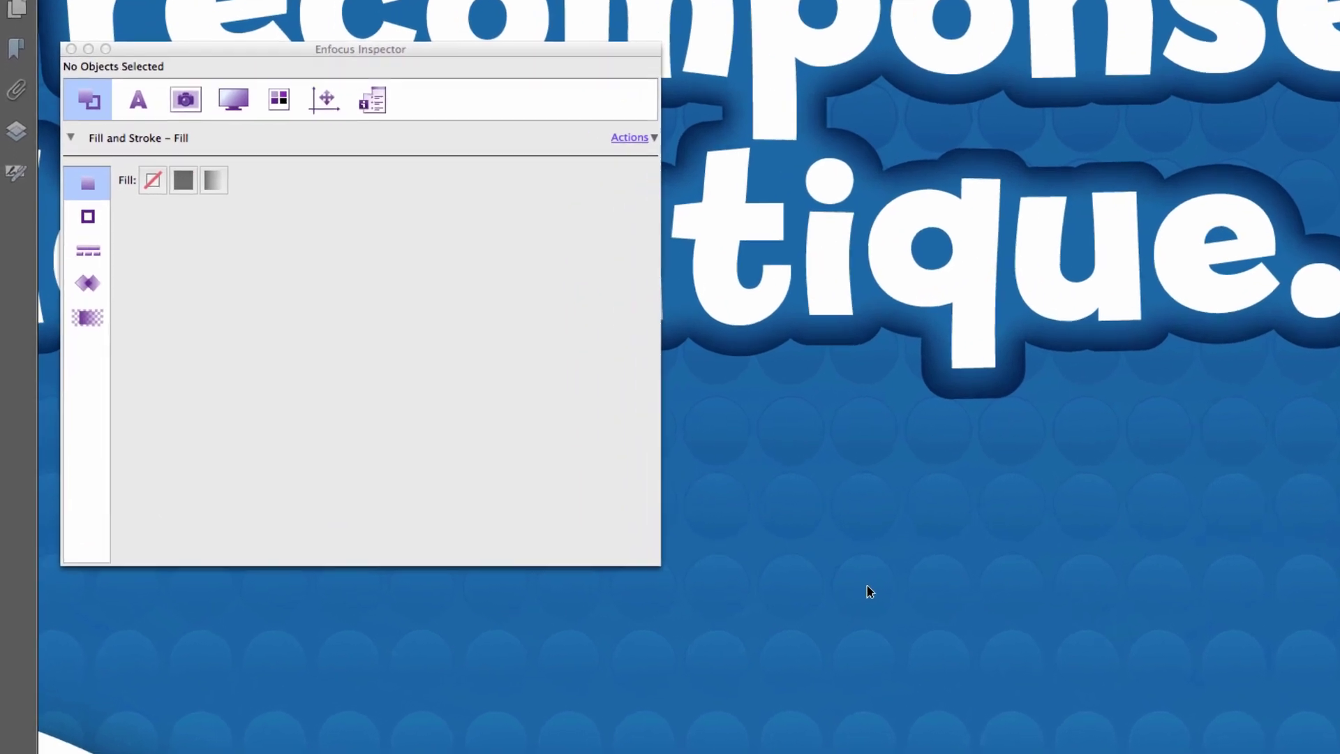
pyautogui.click(728, 557)
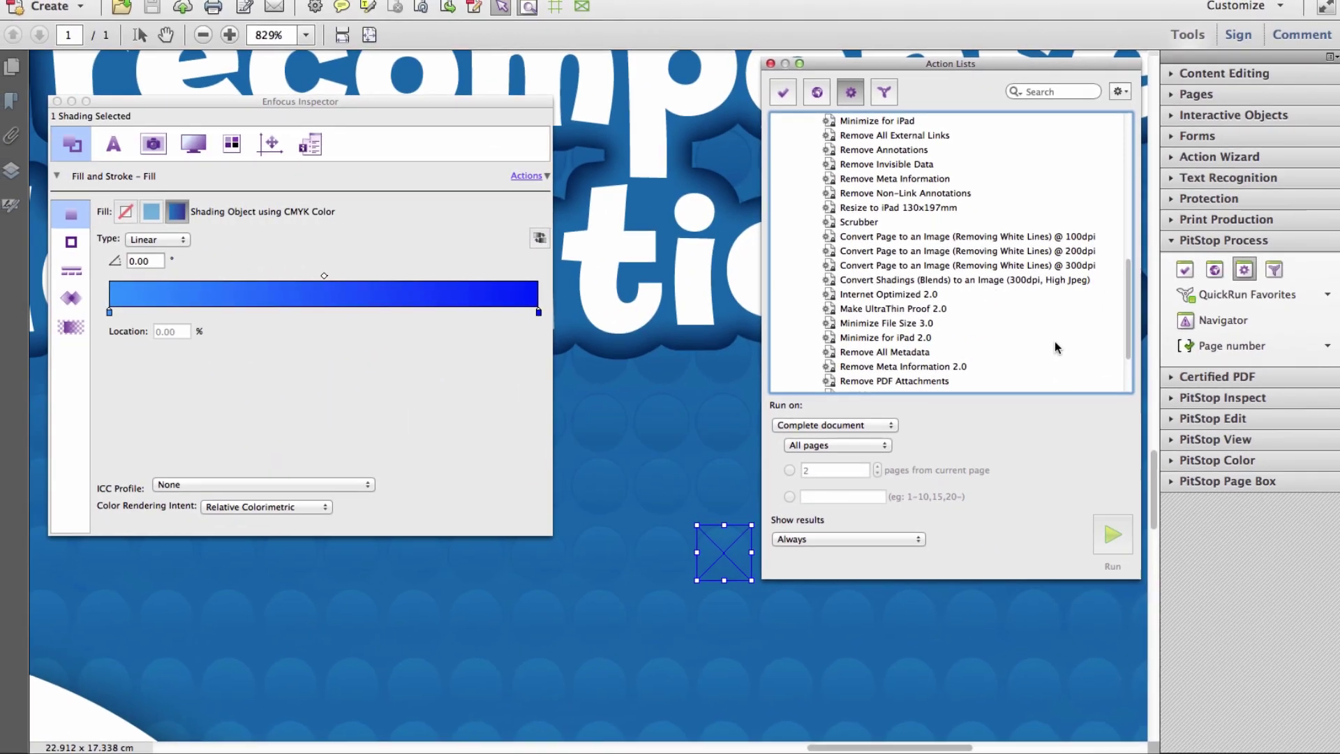
# Step: Run 'Convert Shadings (Blends) to an Image (300dpi, High Jpeg)' and verify the object is now an image
pyautogui.click(945, 305)
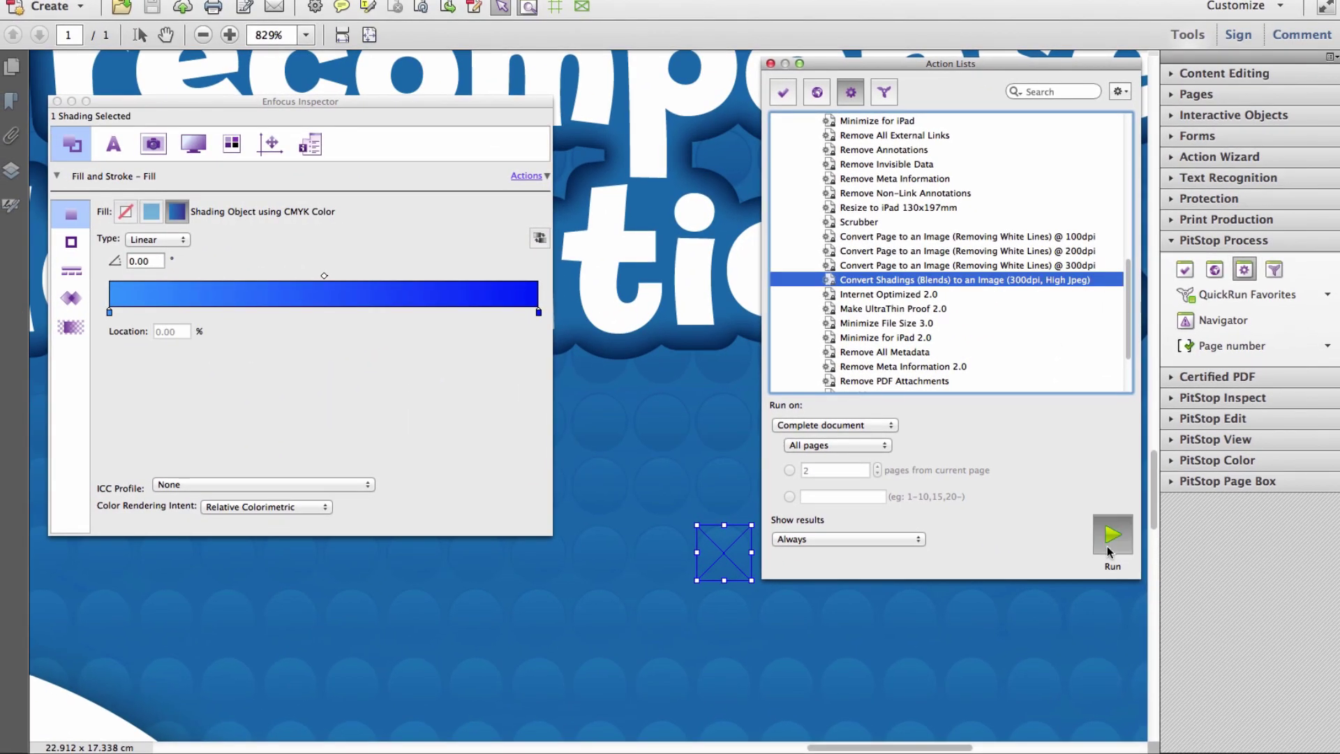
pyautogui.click(1112, 536)
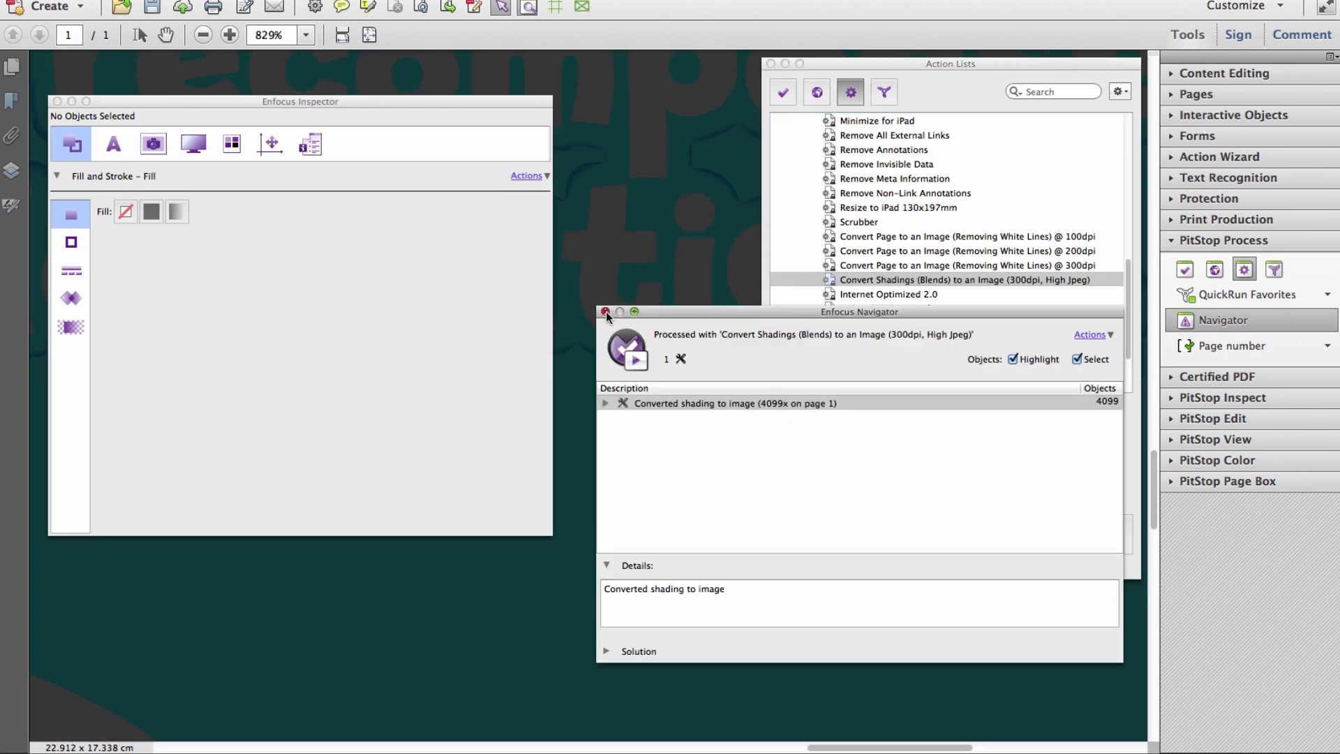
pyautogui.click(605, 312)
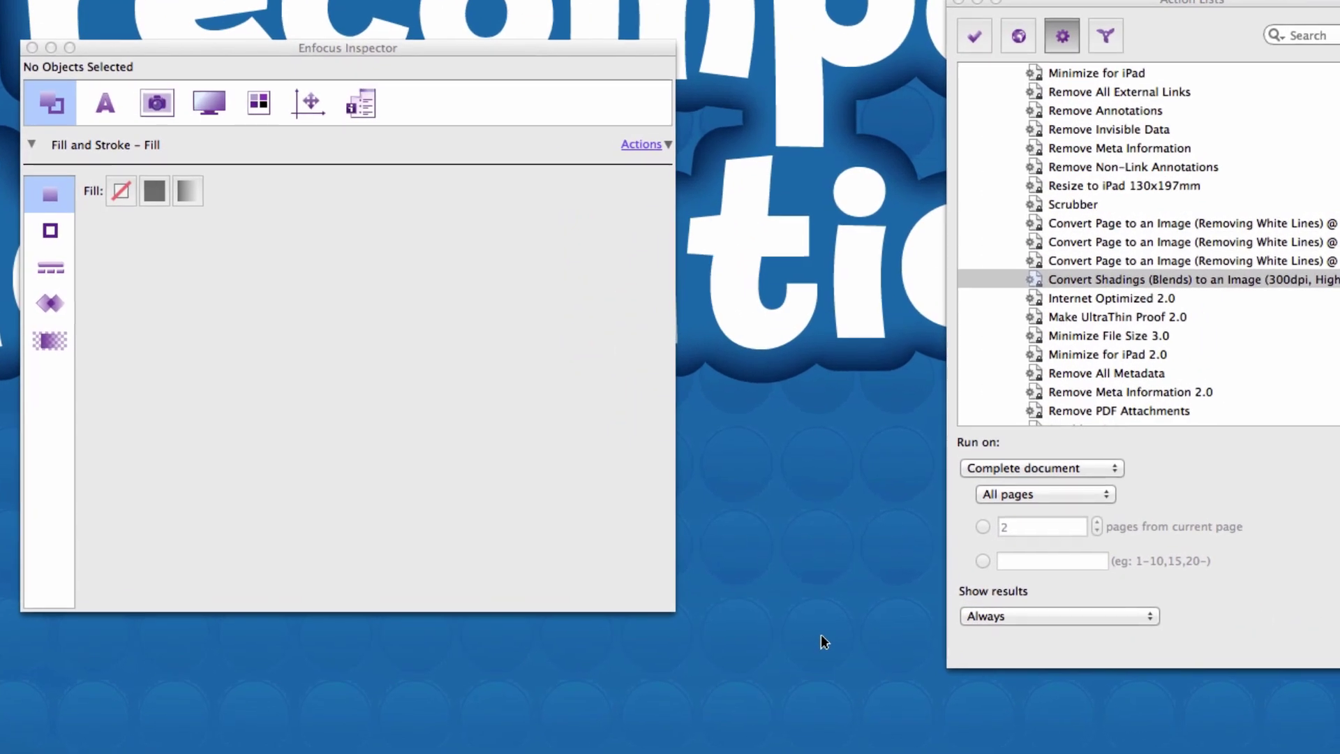
pyautogui.click(664, 559)
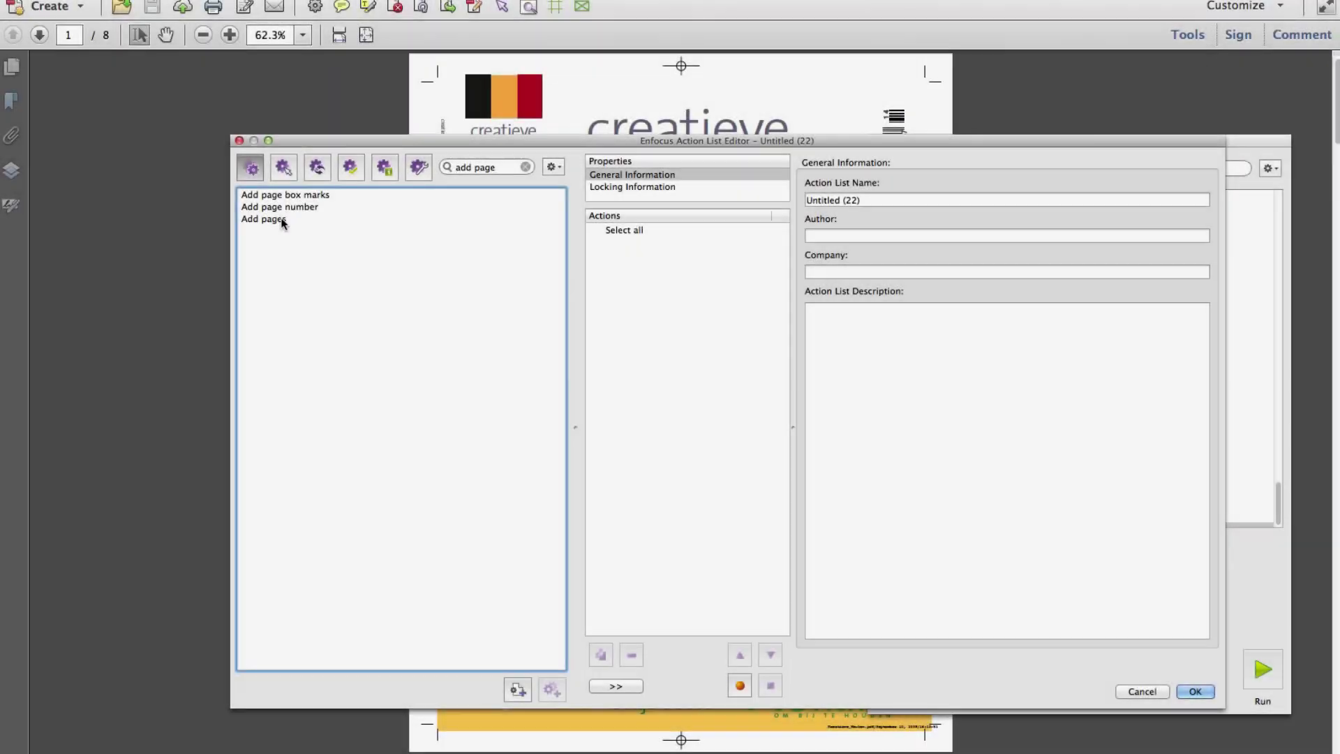
# Step: Add an 'Add pages' action inserting exactly 1 blank page after every 1 page, then save and run it
pyautogui.doubleClick(283, 221)
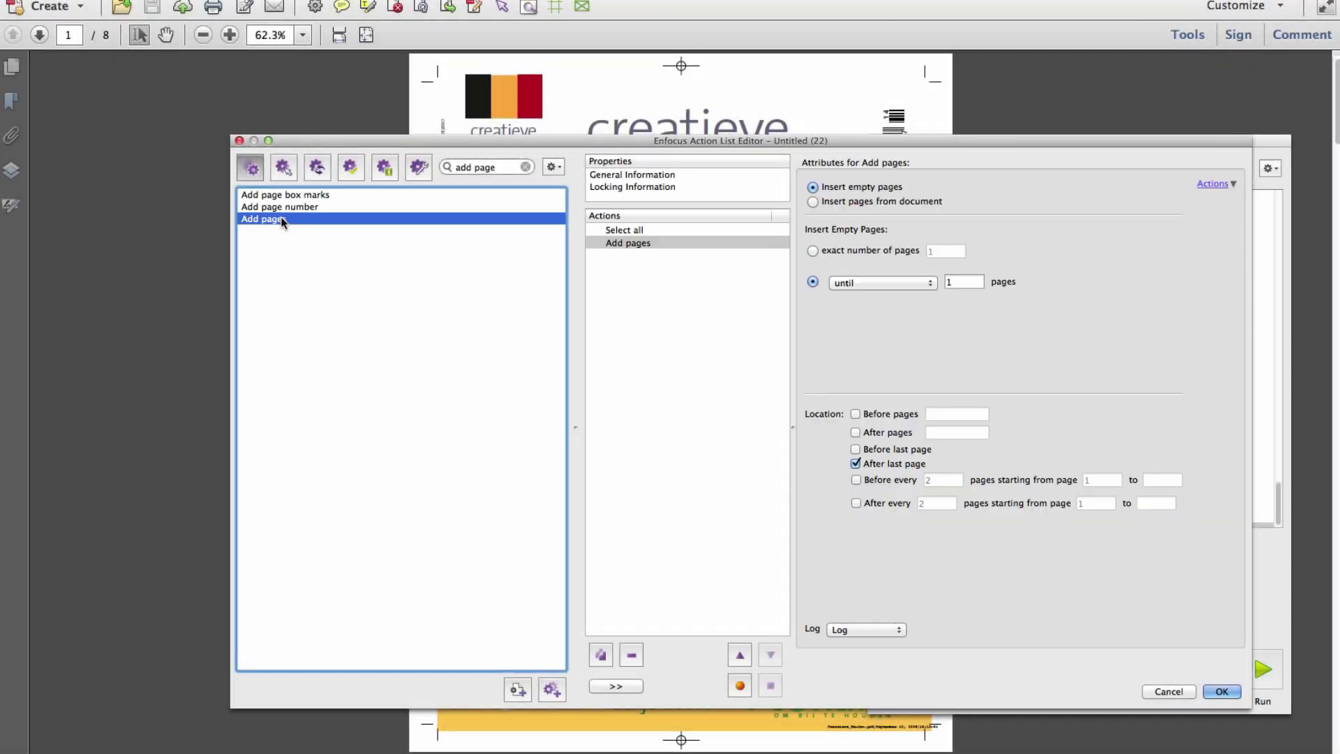
pyautogui.click(891, 253)
pyautogui.click(916, 461)
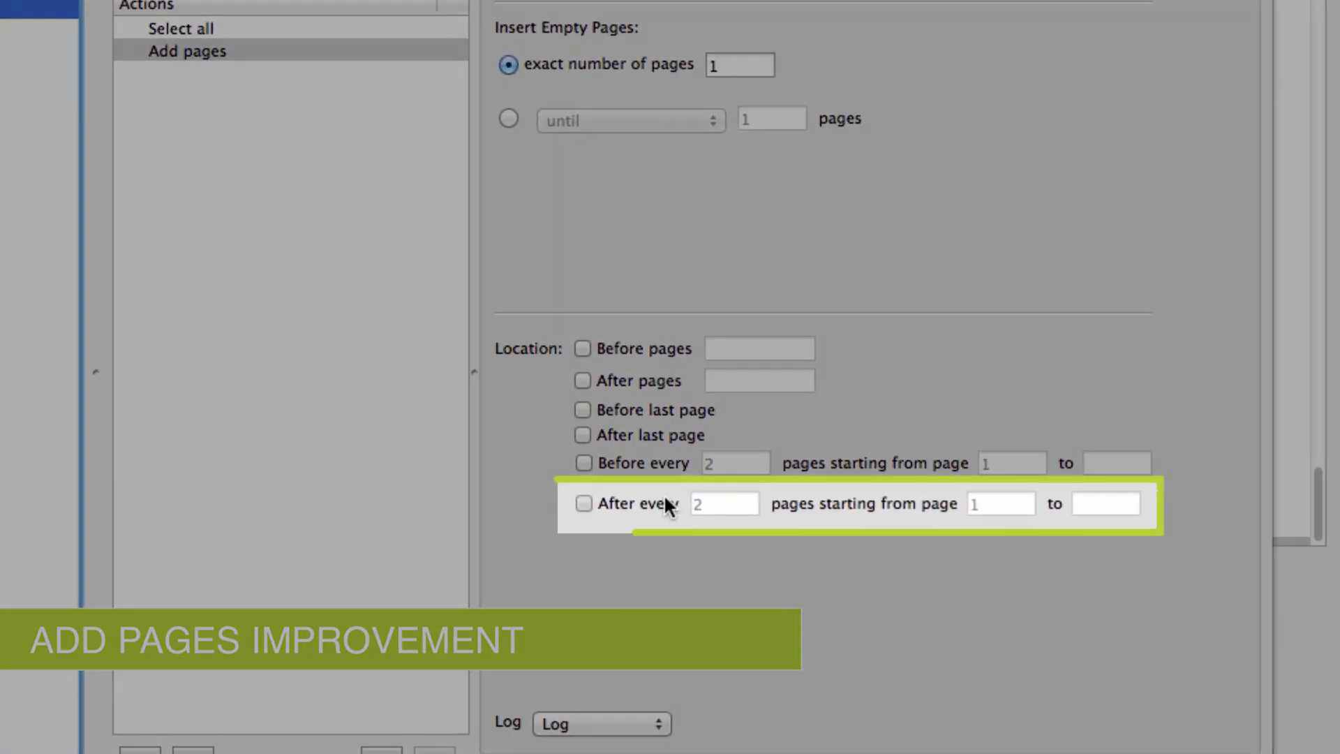
pyautogui.click(683, 504)
pyautogui.click(715, 507)
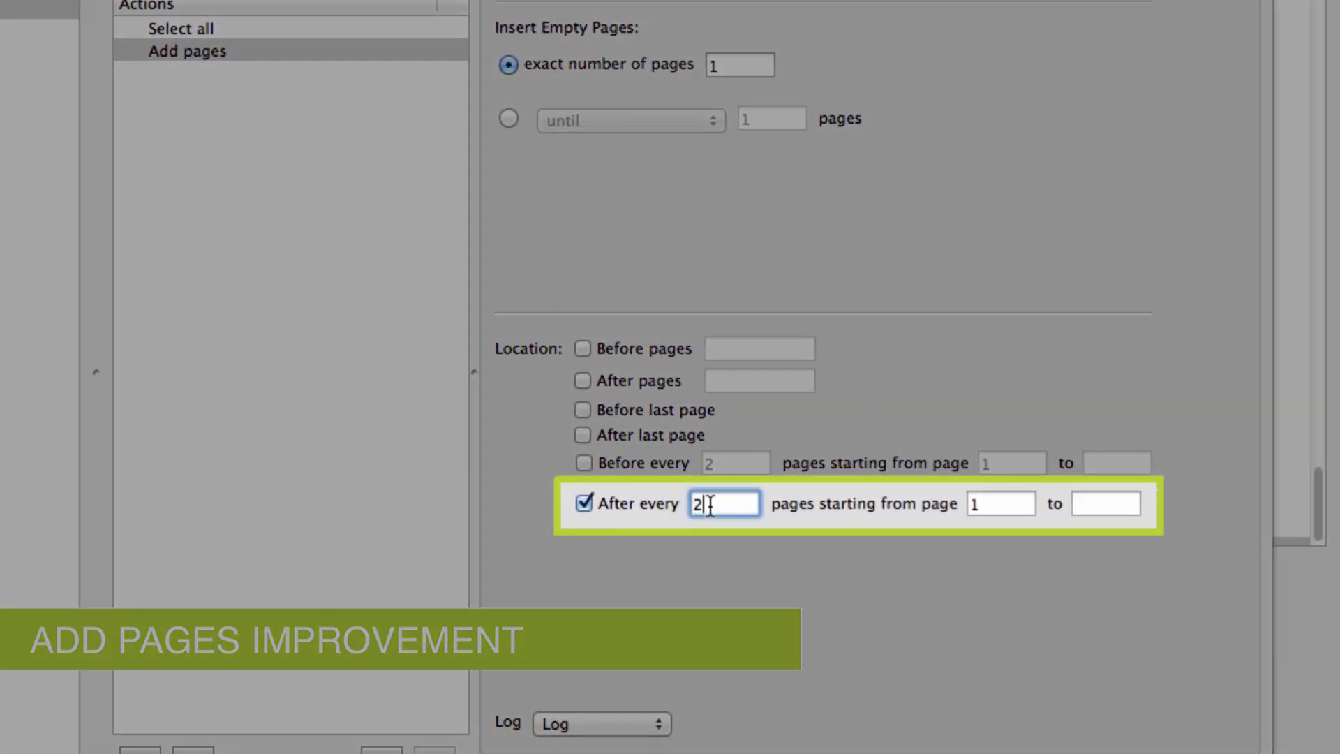
pyautogui.moveTo(710, 506); pyautogui.dragTo(691, 515)
pyautogui.write('1')
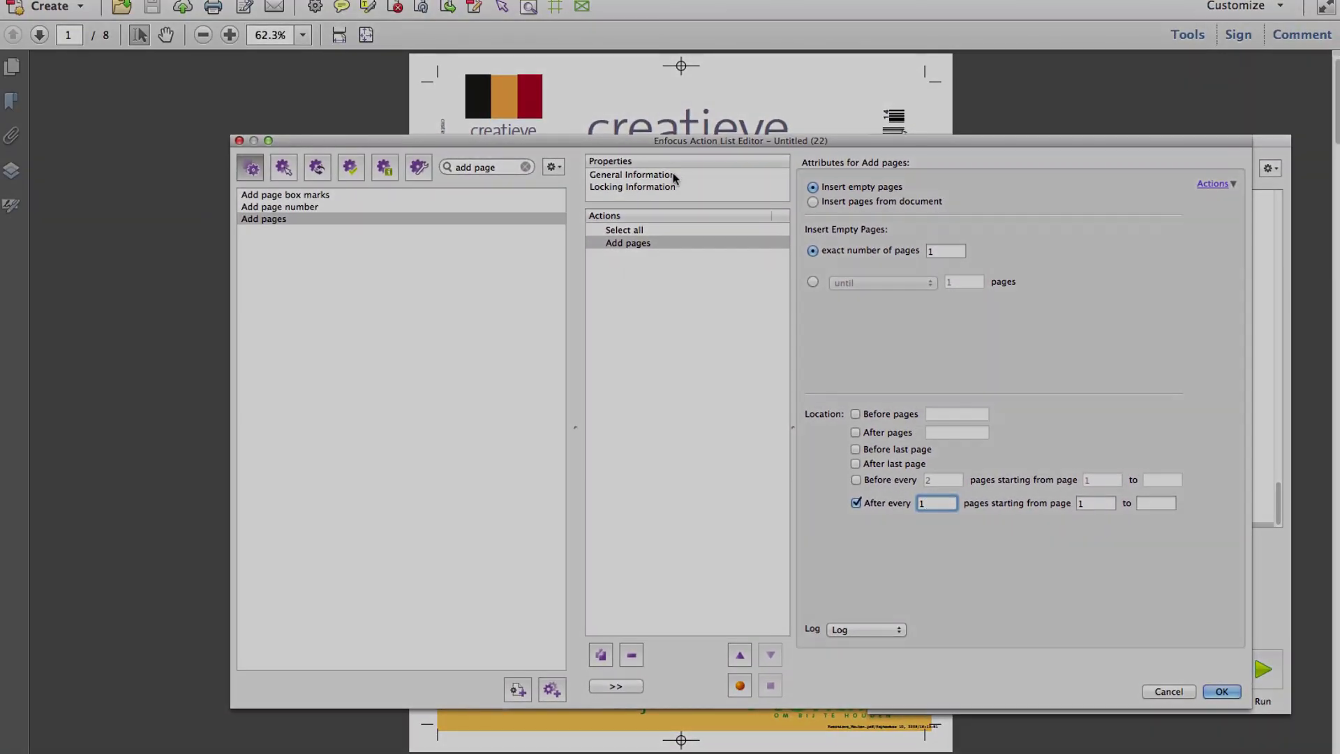
pyautogui.click(468, 83)
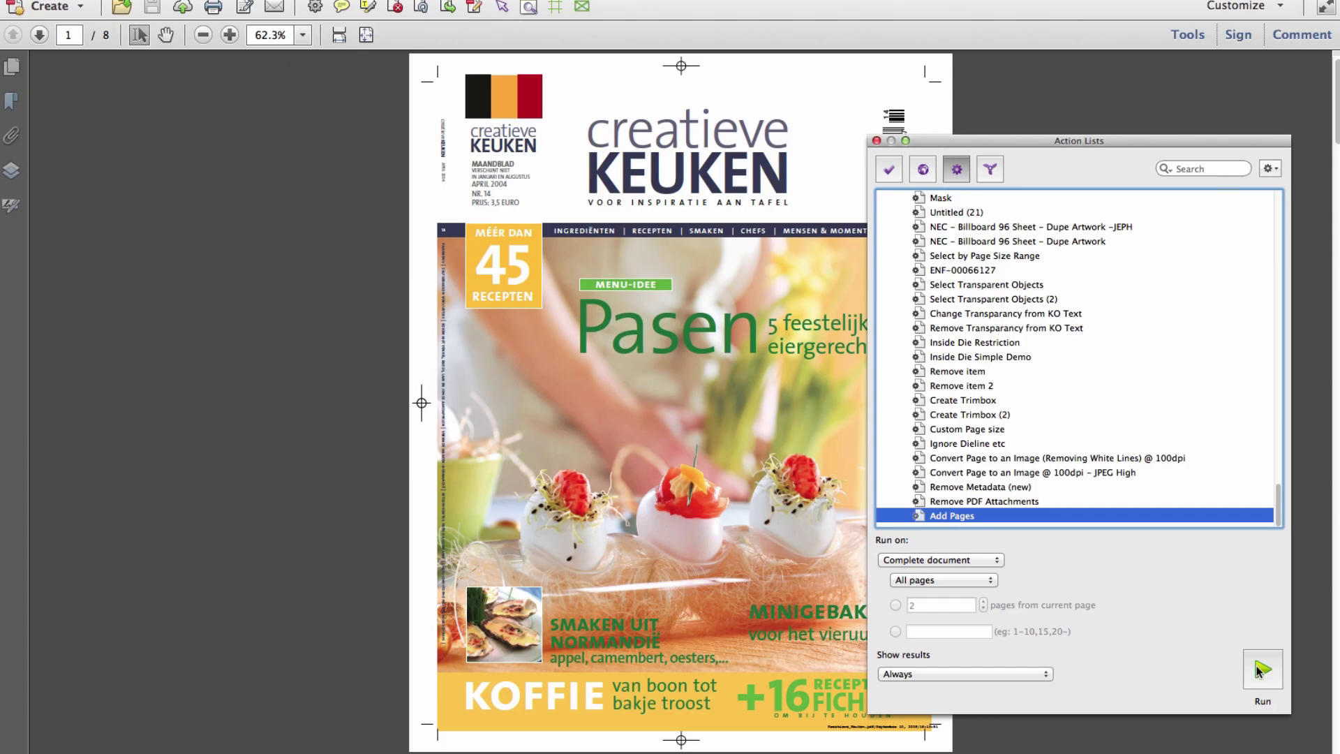
pyautogui.click(1262, 670)
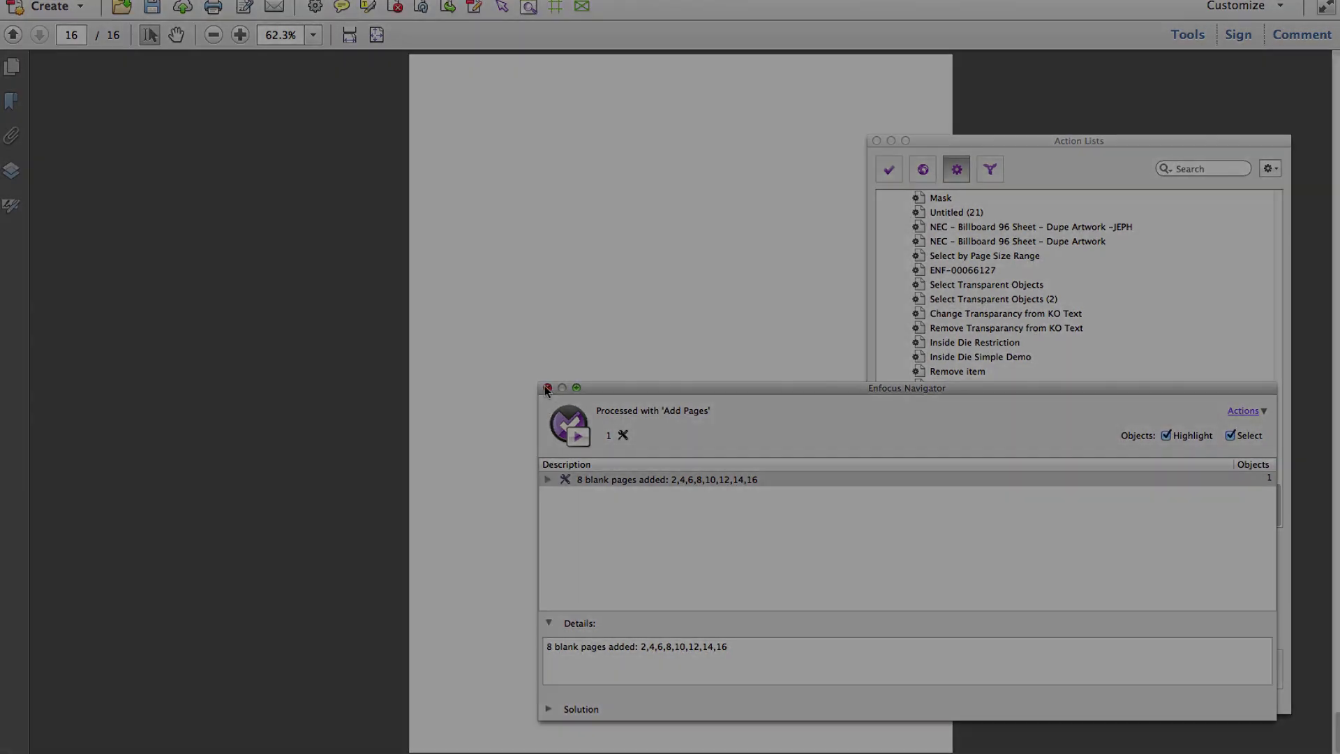
# Step: Add a color plate count check for strokes only, requiring plates equal to 1
pyautogui.click(547, 387)
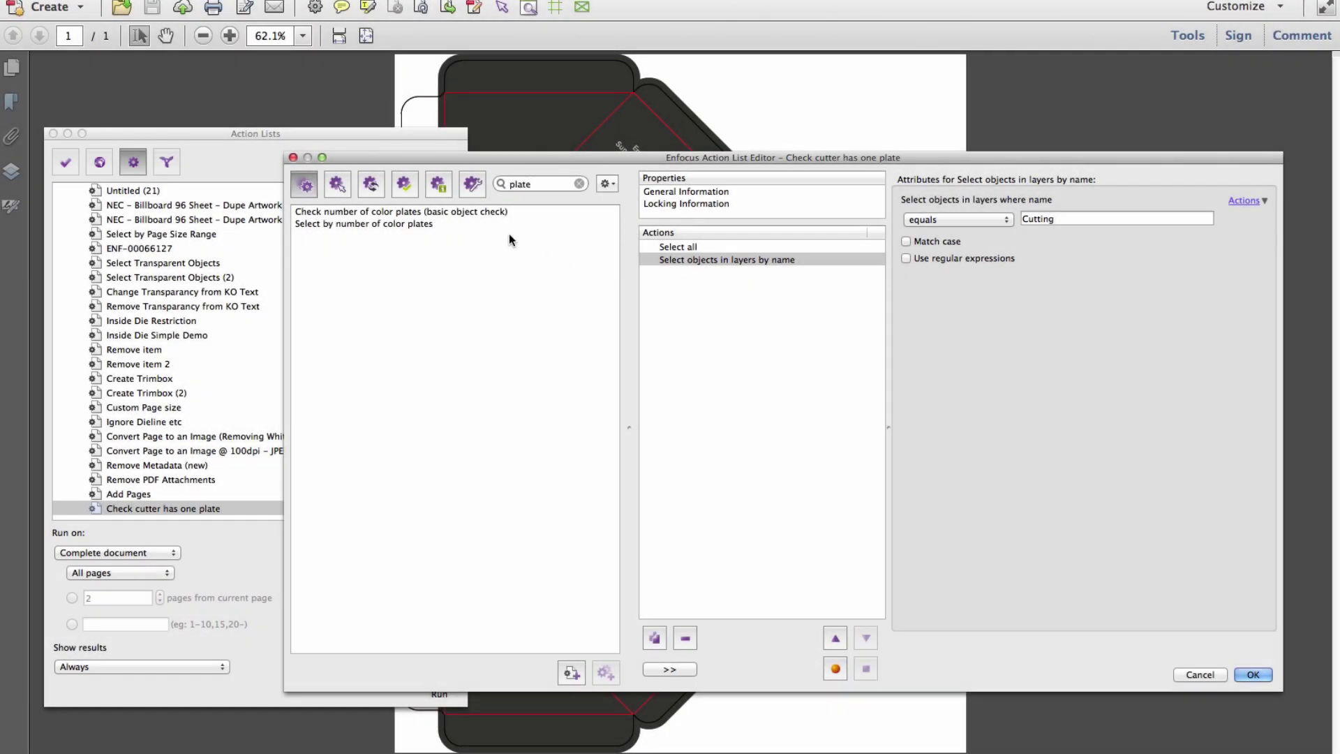
pyautogui.click(521, 212)
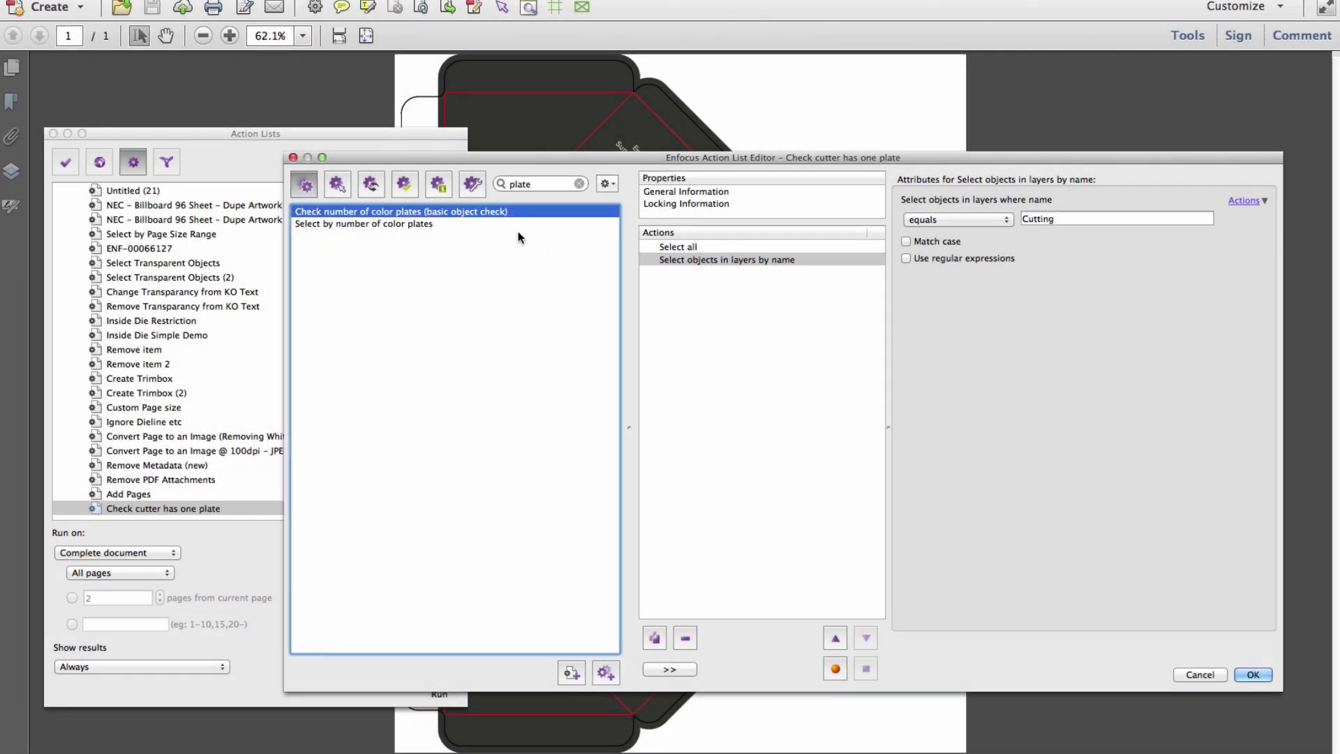
pyautogui.doubleClick(522, 213)
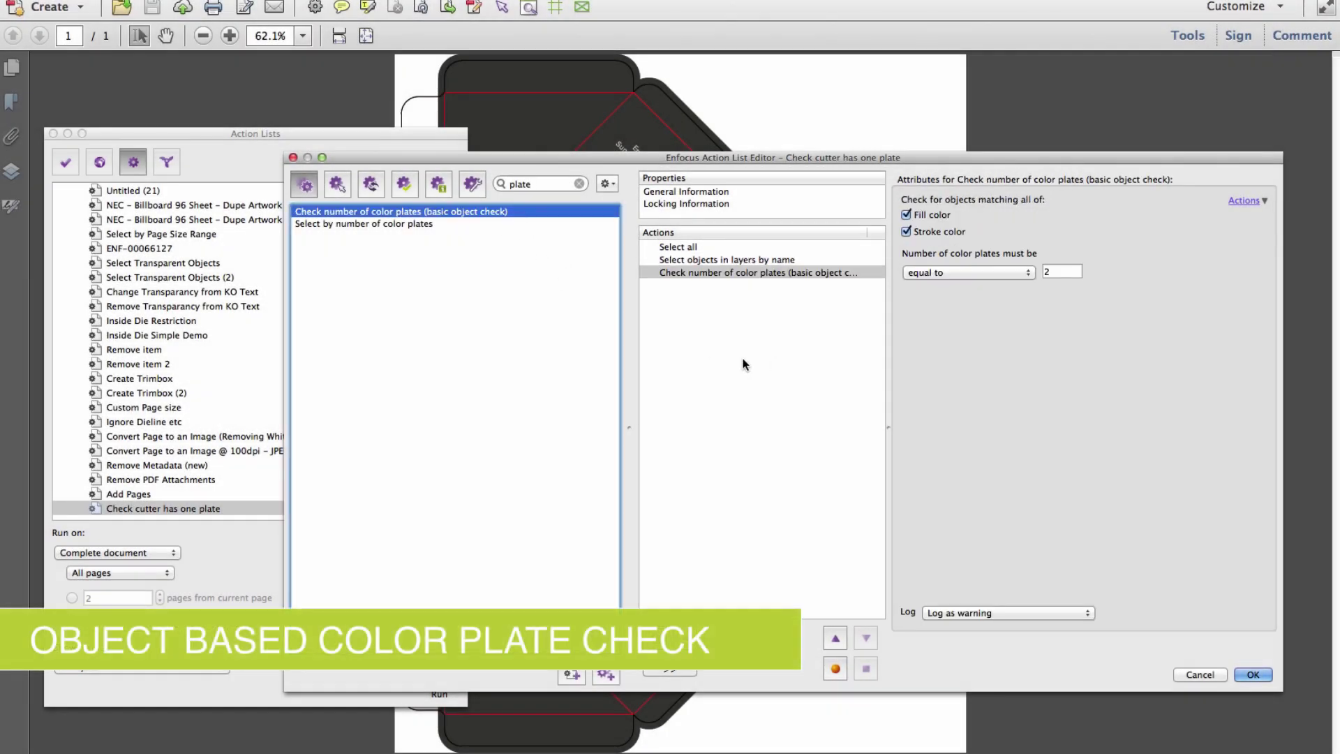
pyautogui.click(939, 217)
pyautogui.click(1025, 276)
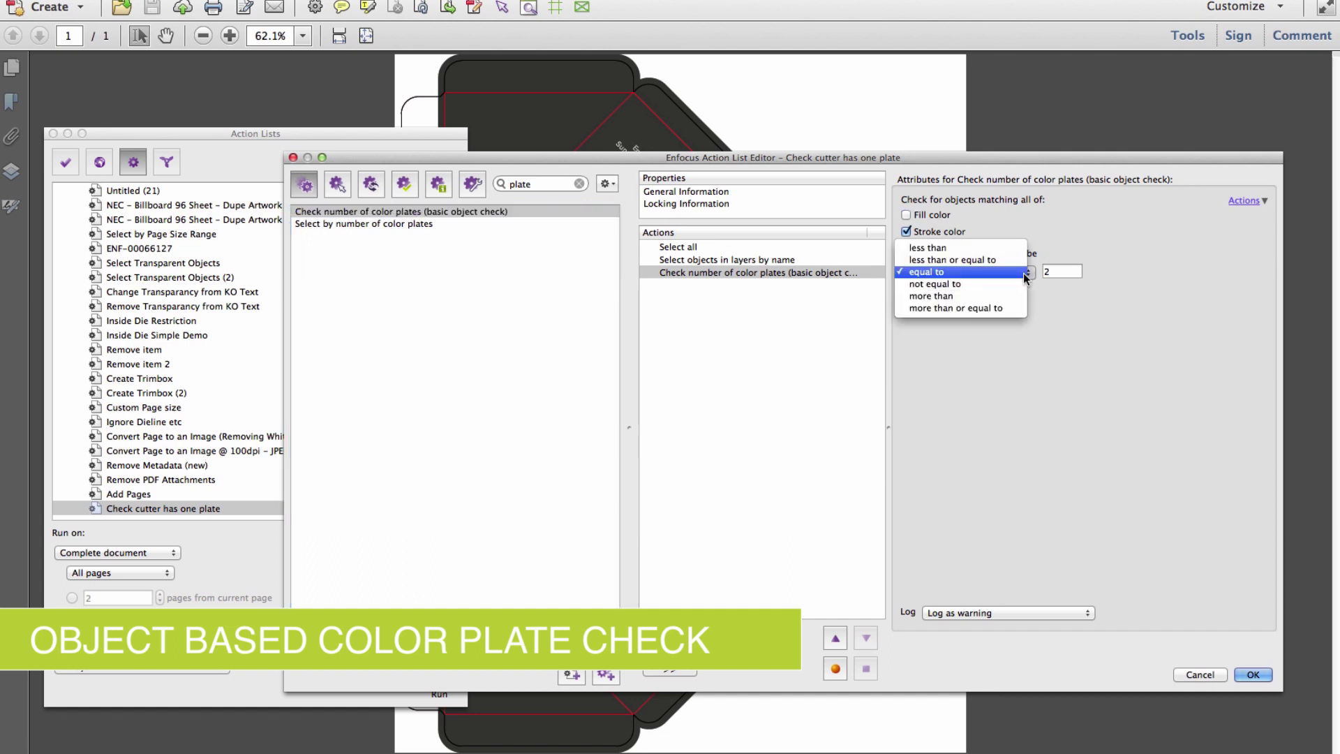
pyautogui.click(1024, 273)
pyautogui.doubleClick(1049, 271)
pyautogui.write('1')
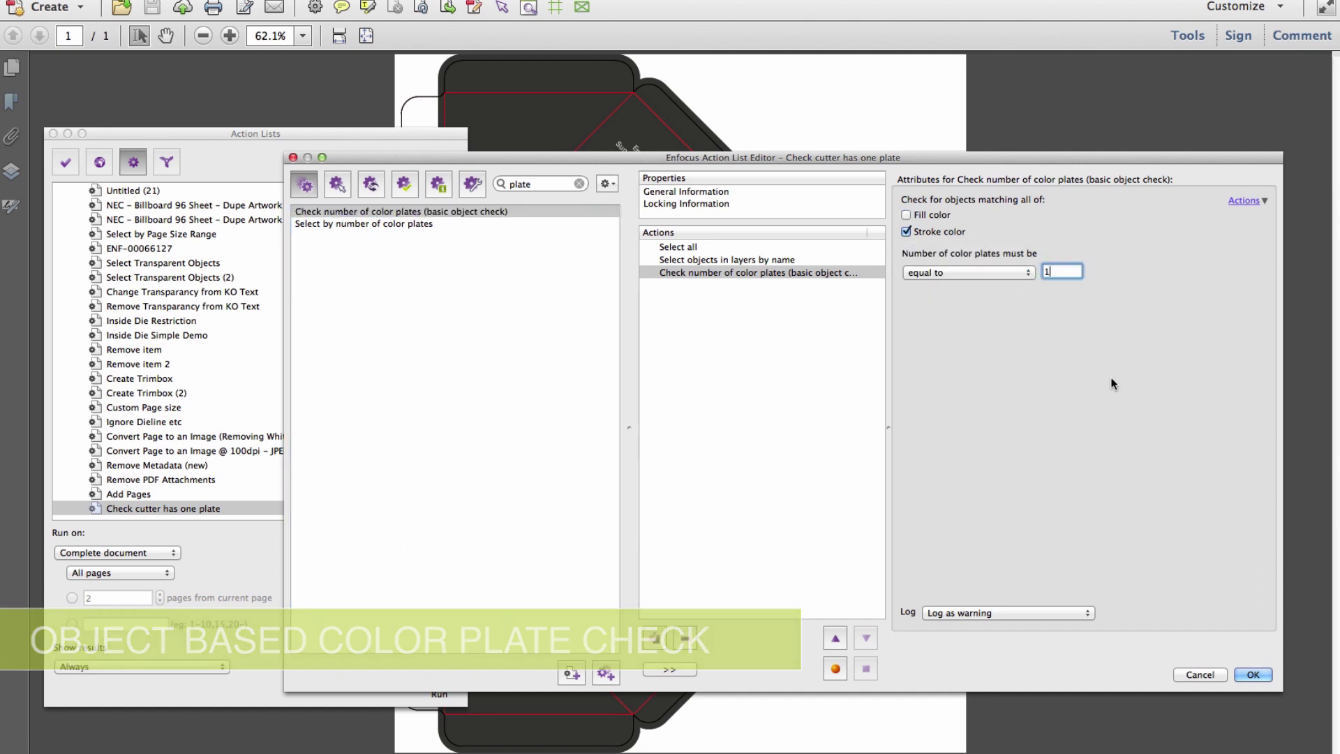
# Step: Save the check and run the 'Check cutter has one plate' list on the document
pyautogui.click(1256, 675)
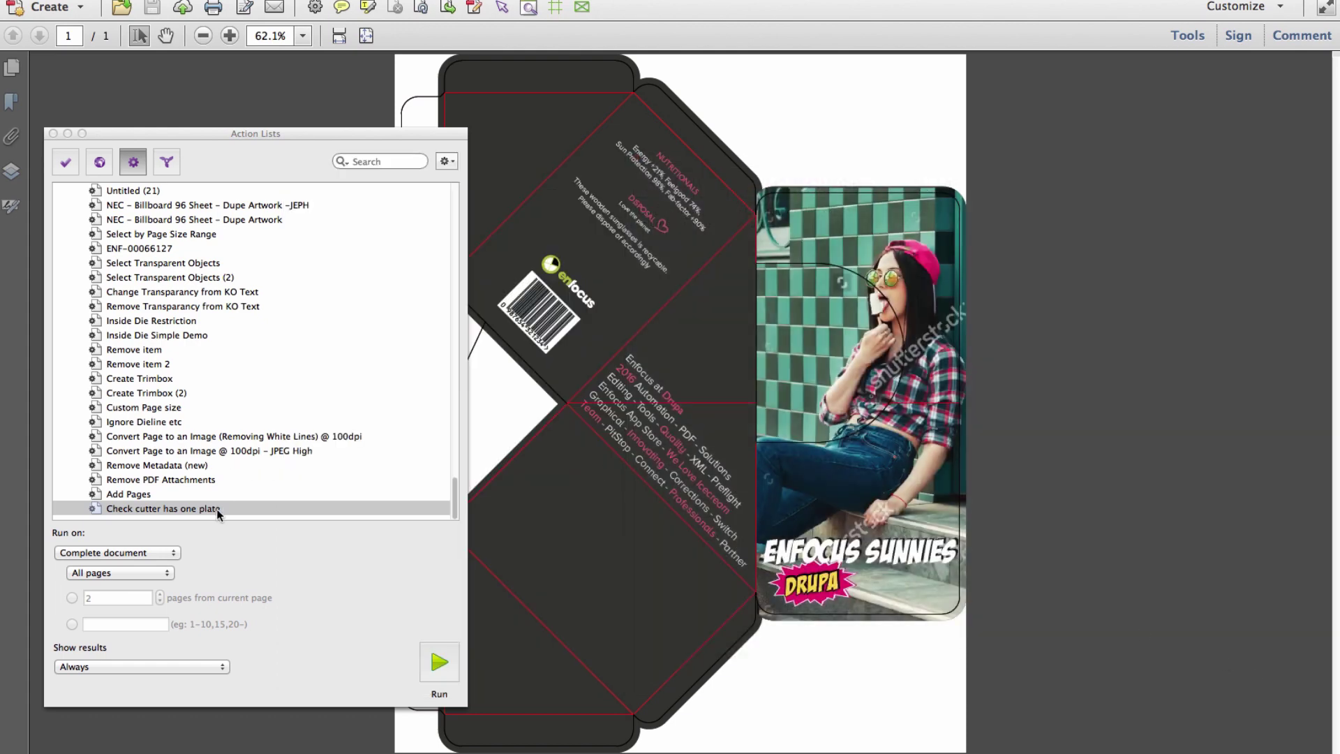
pyautogui.click(217, 514)
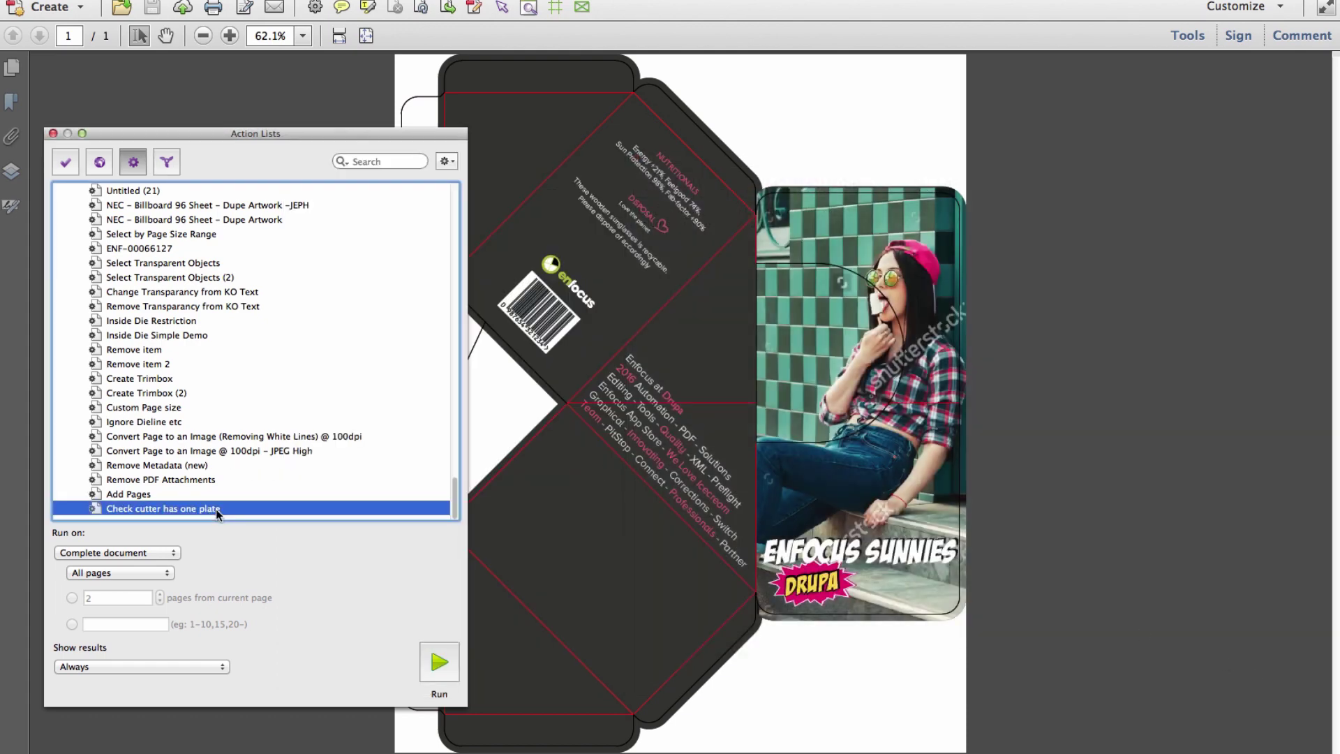
pyautogui.click(440, 661)
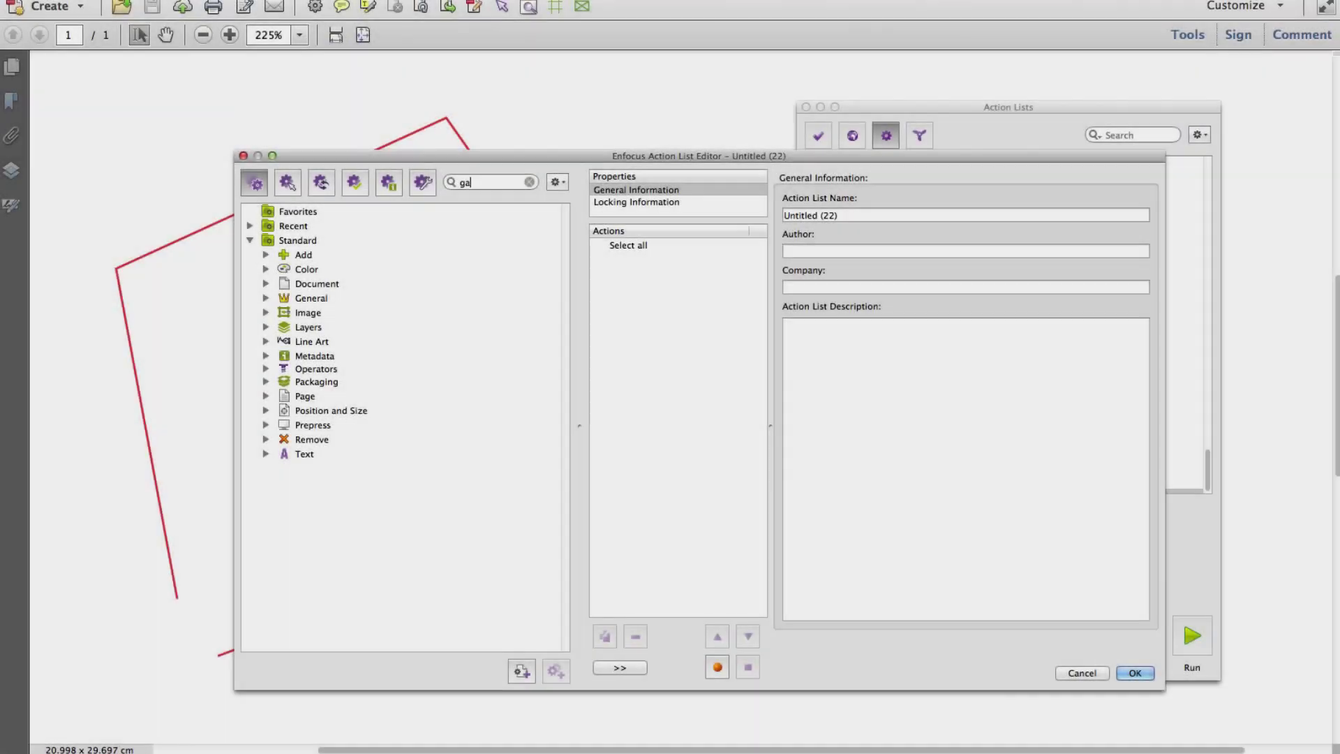
# Step: Add 'Close gaps in contours' with a 1 cm maximum gap size and run it
pyautogui.write('p')
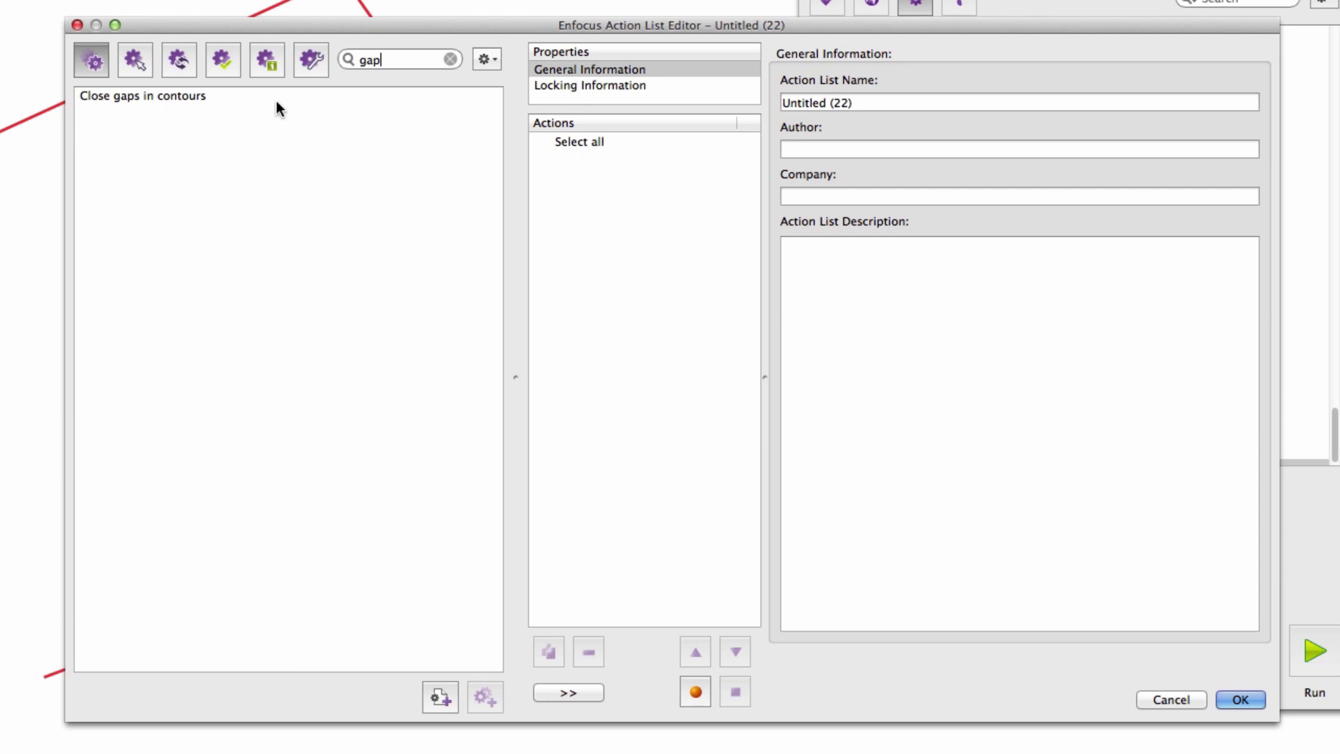
pyautogui.doubleClick(381, 202)
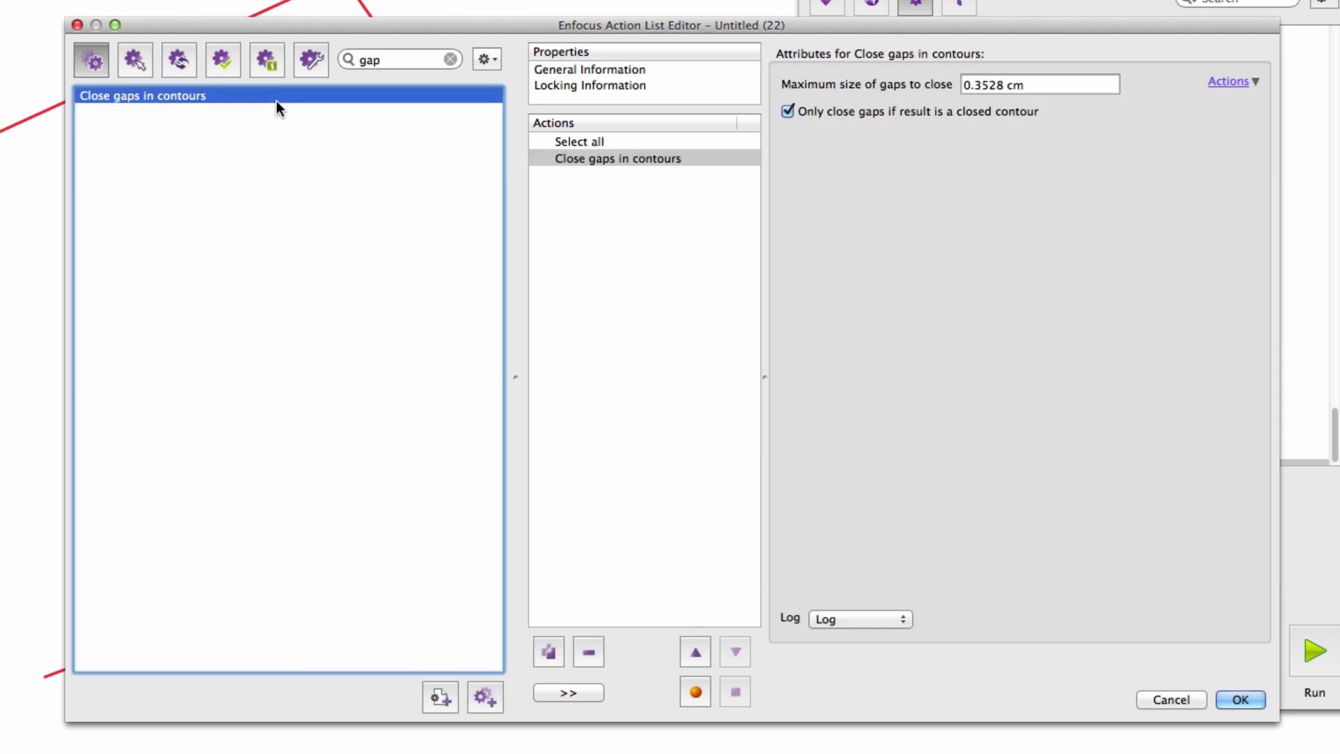
pyautogui.click(1061, 84)
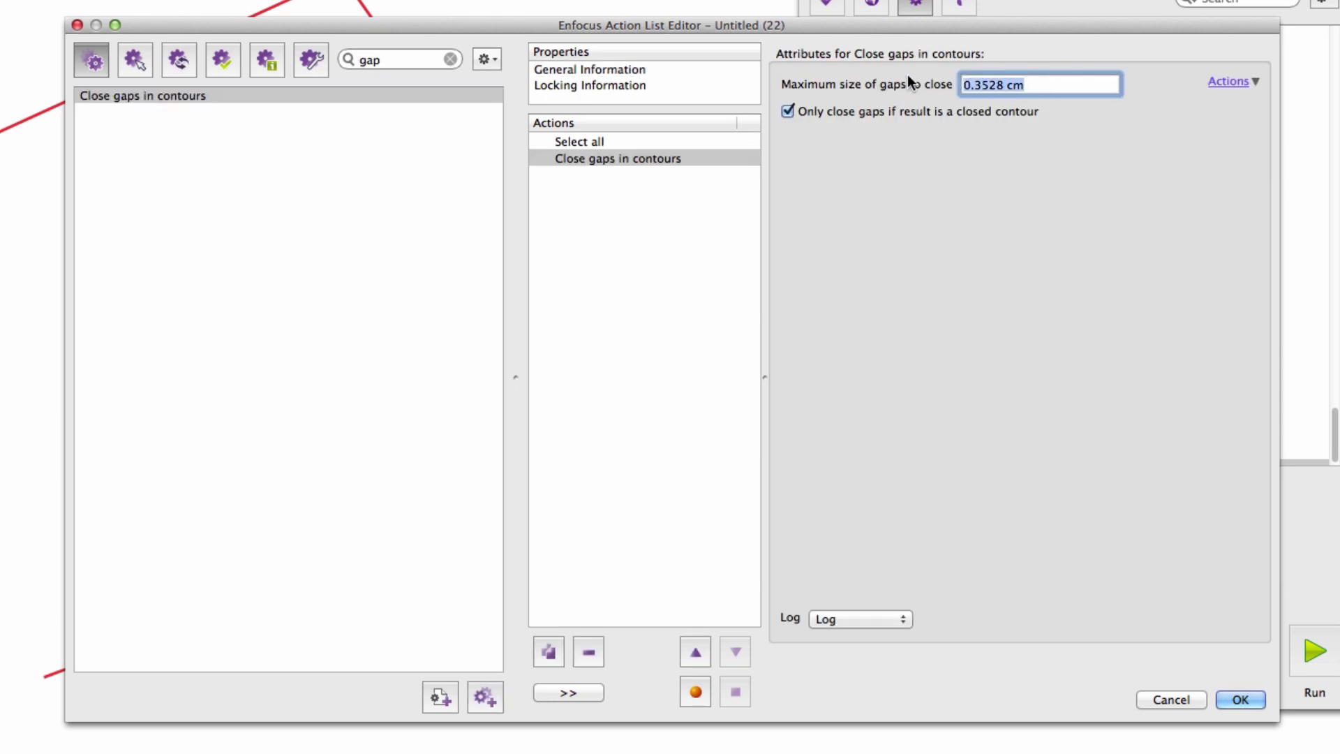
pyautogui.write('1 cm')
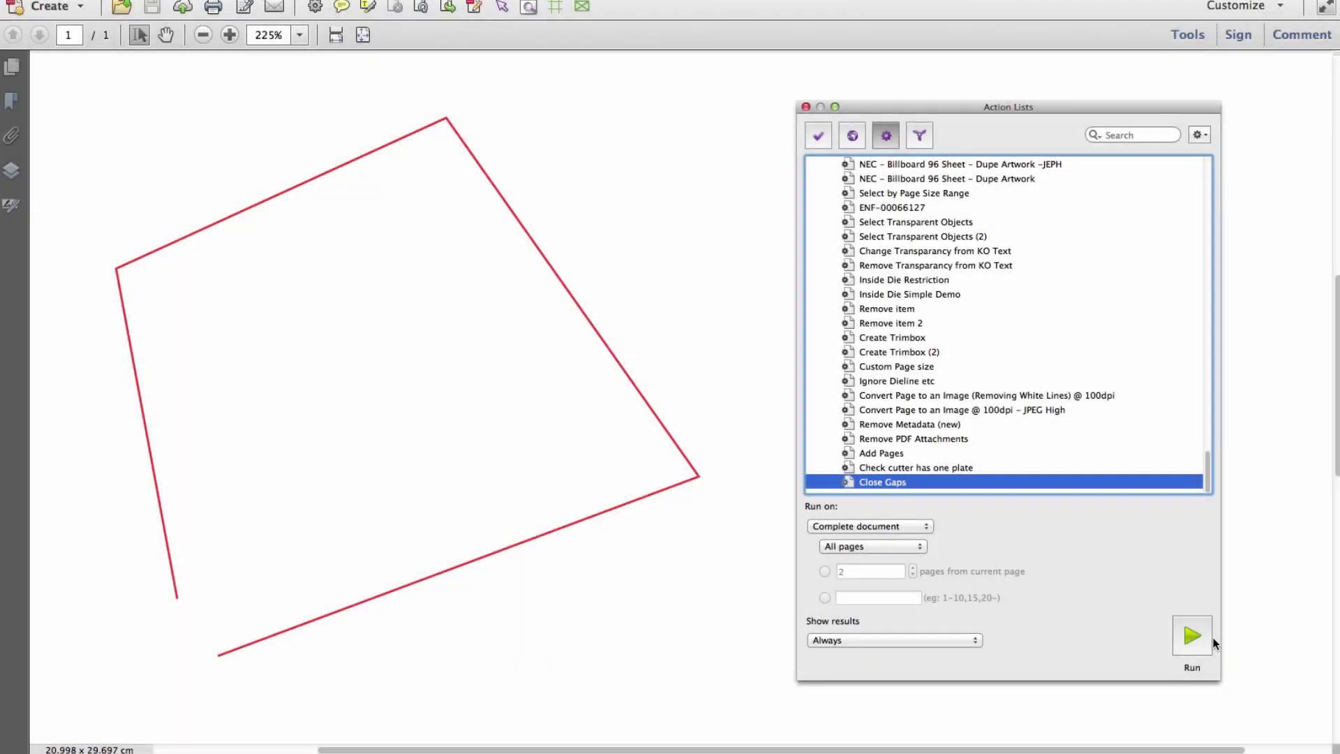
pyautogui.click(1194, 635)
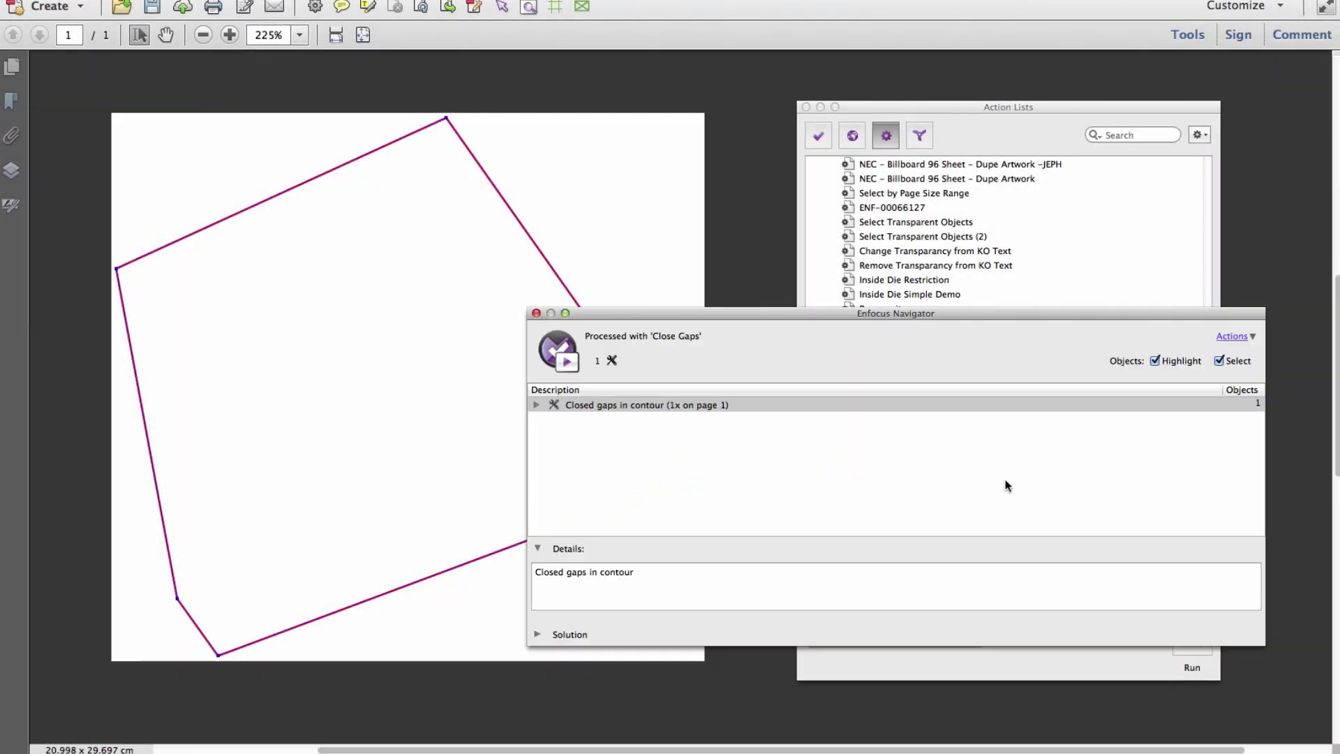